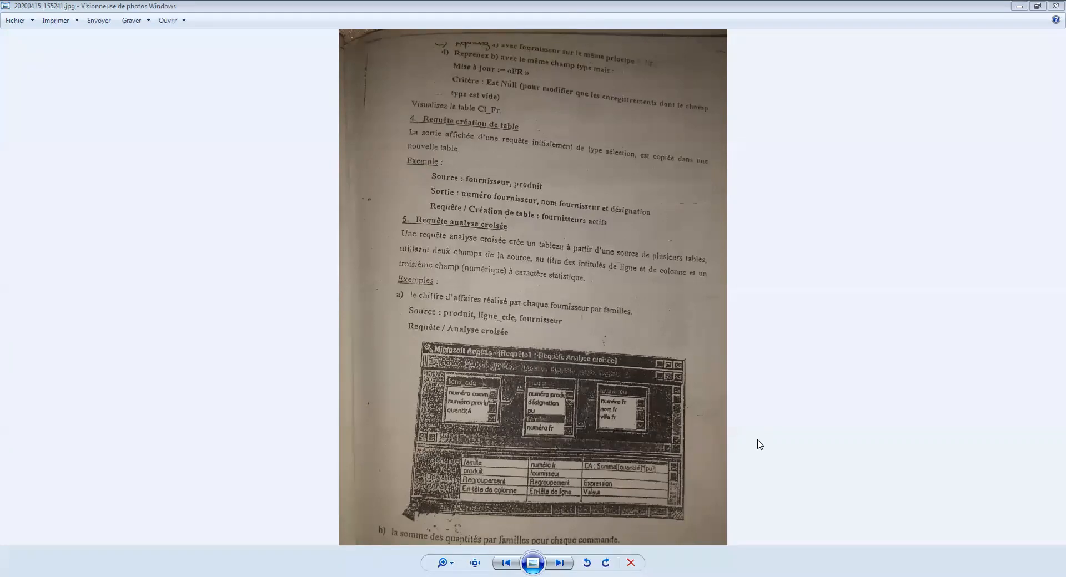
Switch to the GESTCO database in Access and create a new query design based on the fournisseur and produit tables.
key(alt+Tab)
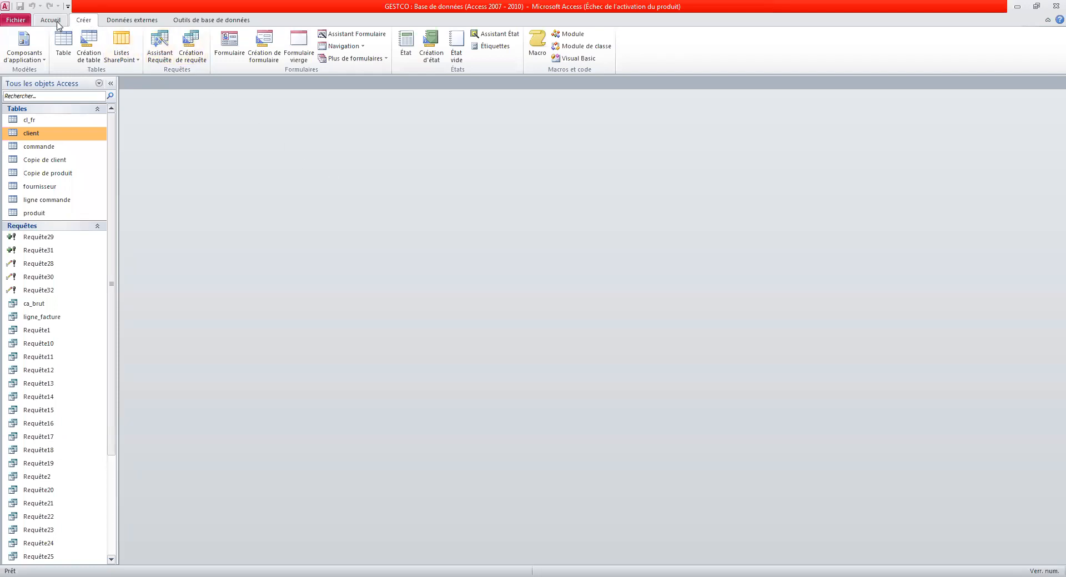
click(195, 66)
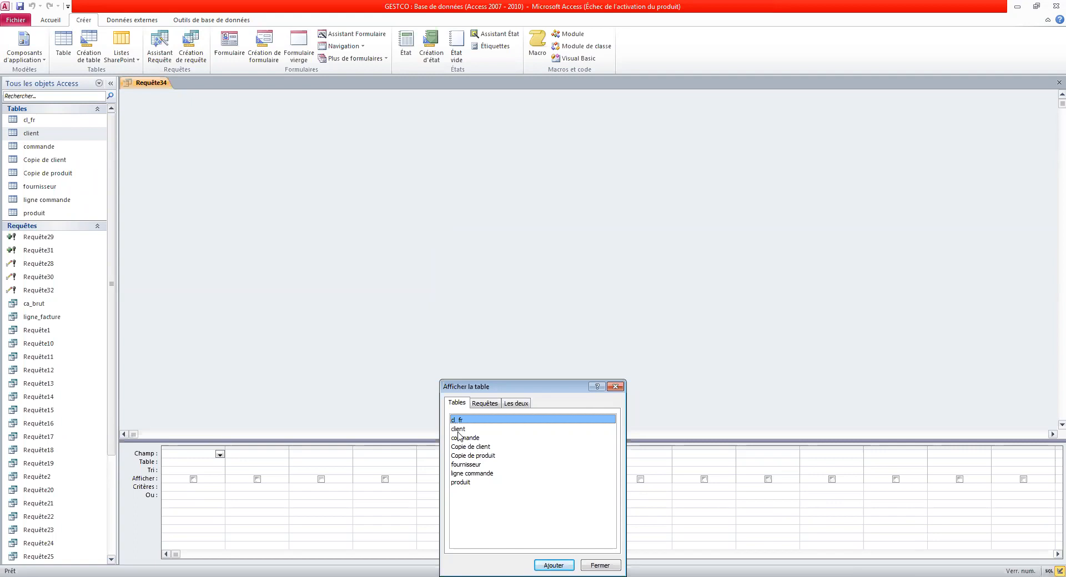
click(471, 467)
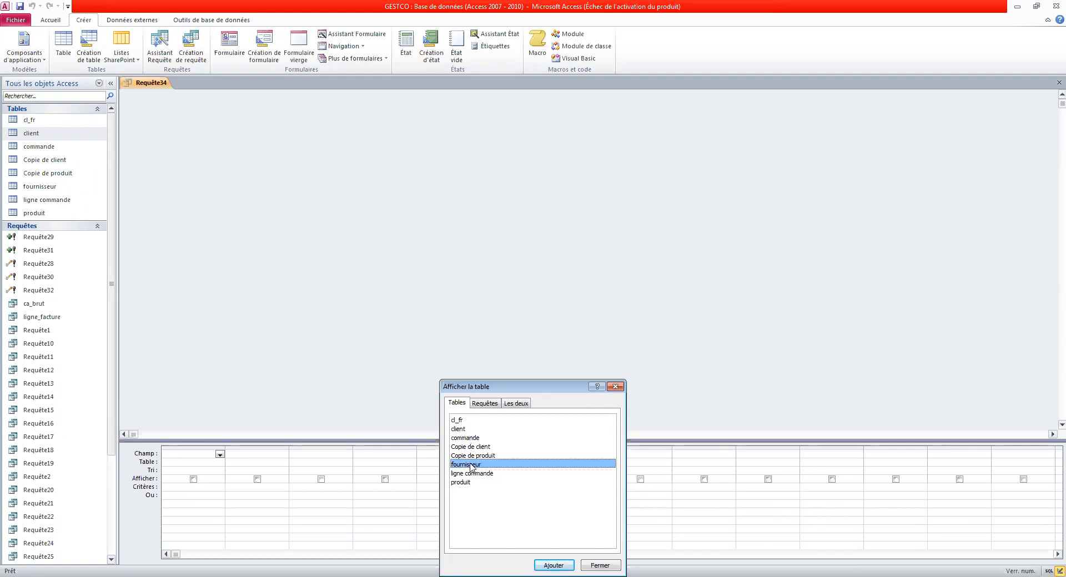
double_click(471, 466)
click(467, 482)
click(553, 565)
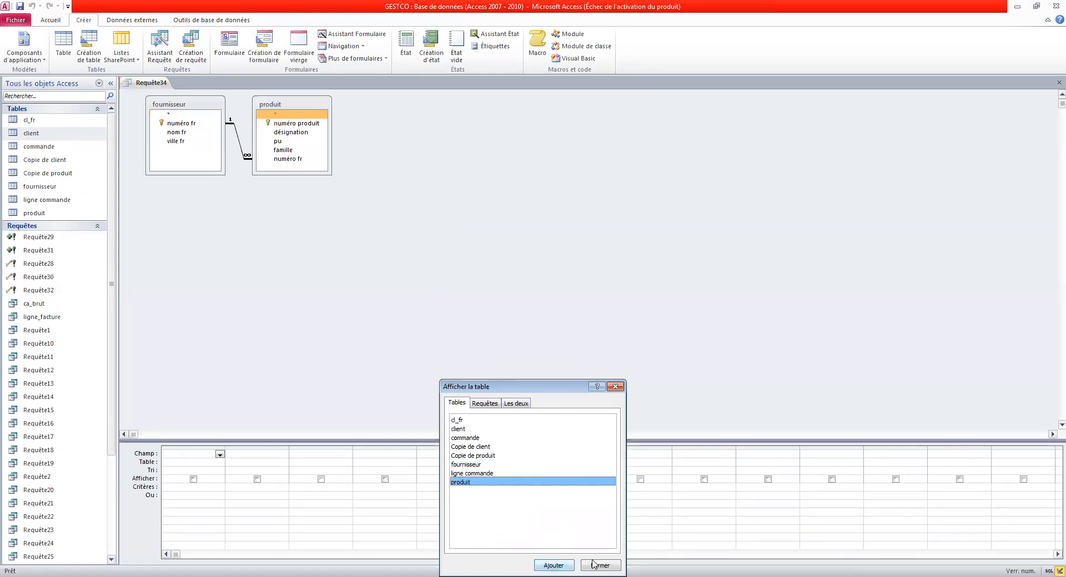
click(600, 566)
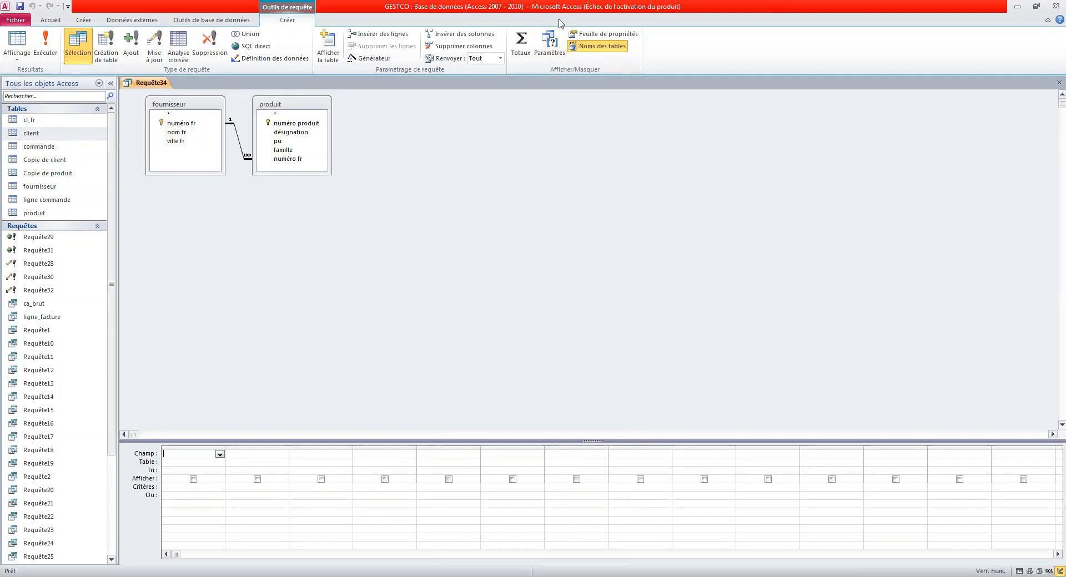
Add numéro fr and nom fr from fournisseur and désignation from produit as the query's output fields.
key(alt+Tab)
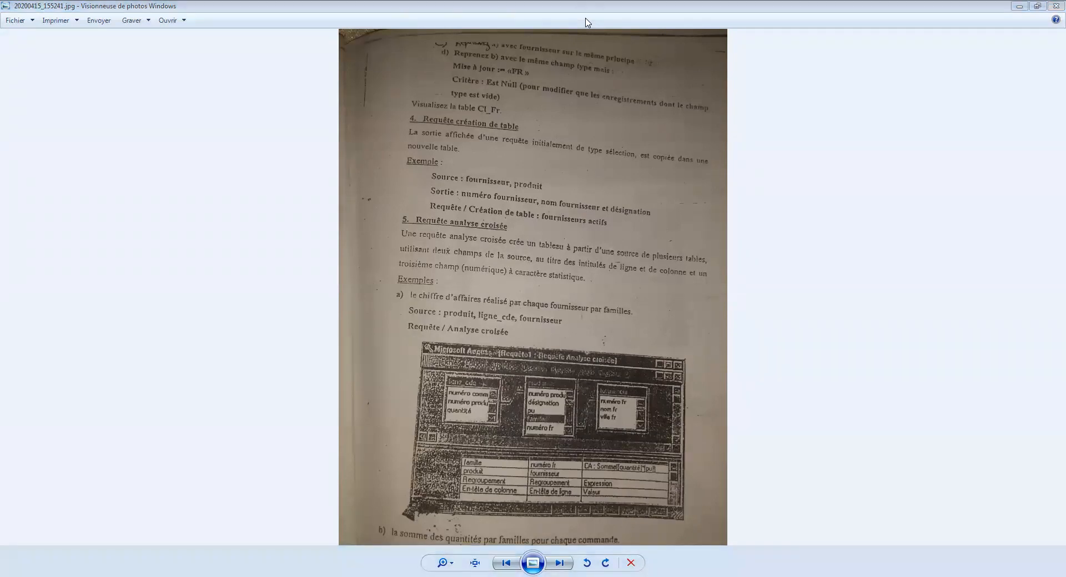
key(alt+Tab)
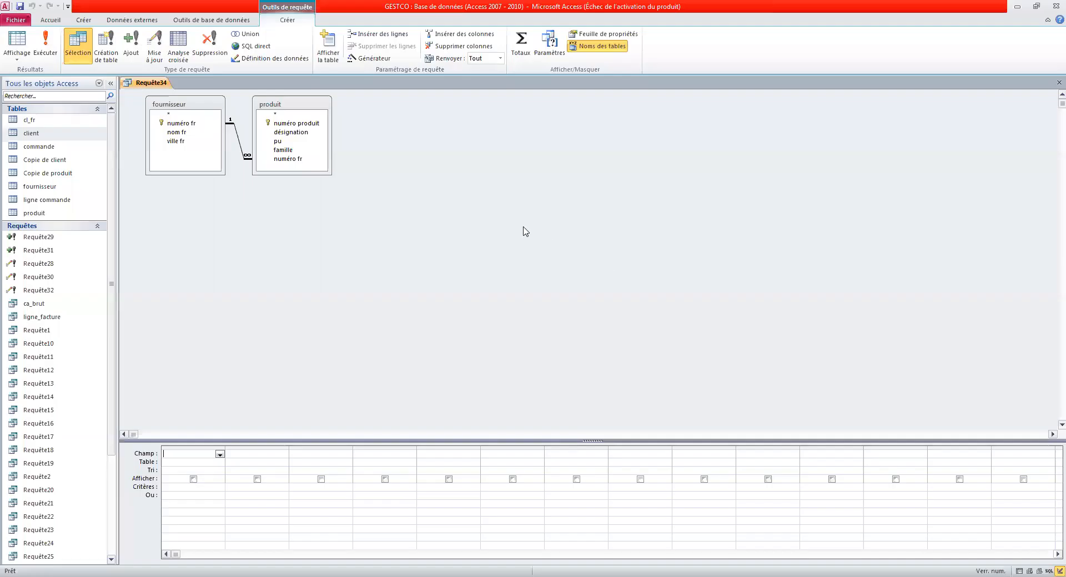
double_click(191, 125)
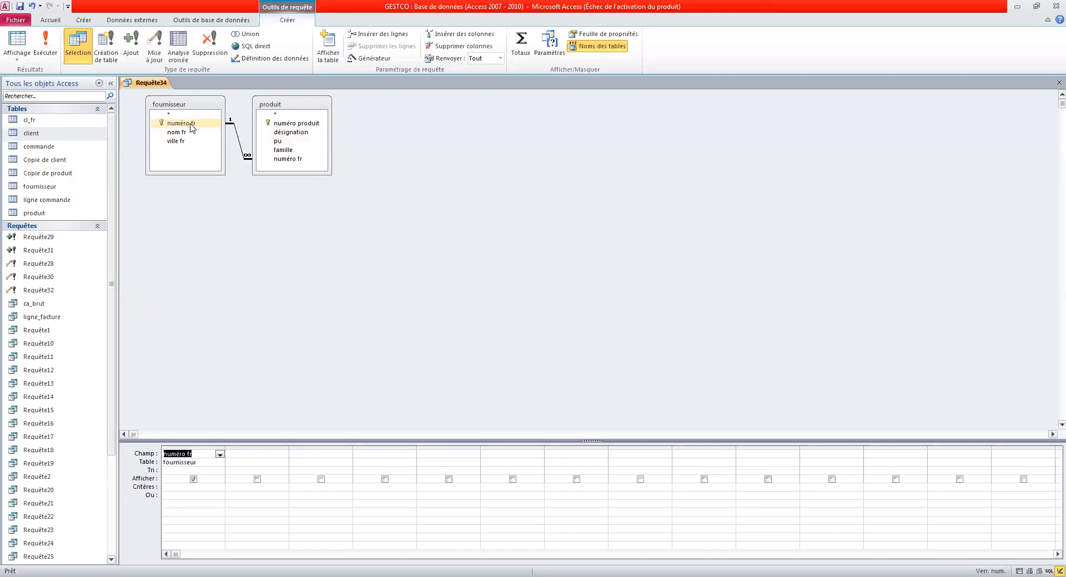
double_click(190, 134)
click(185, 116)
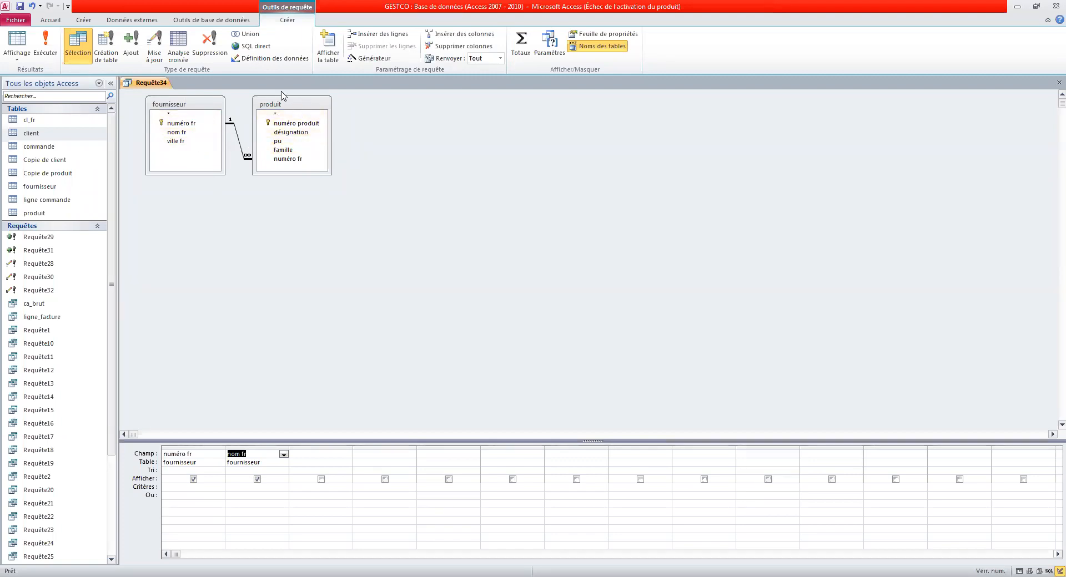
click(298, 134)
double_click(311, 133)
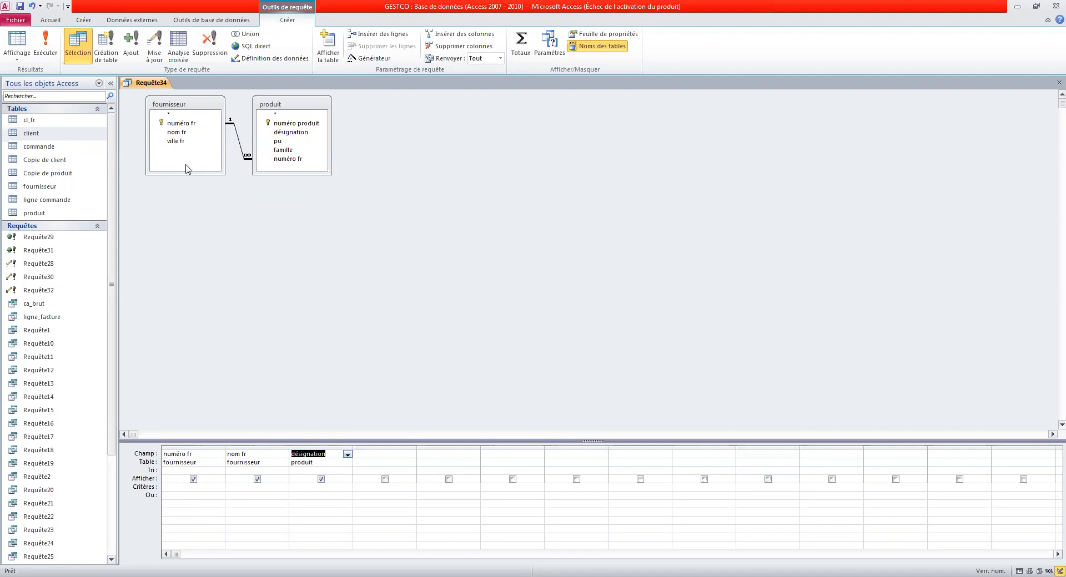
Run the selection query to view its records, and return to its design view.
click(49, 56)
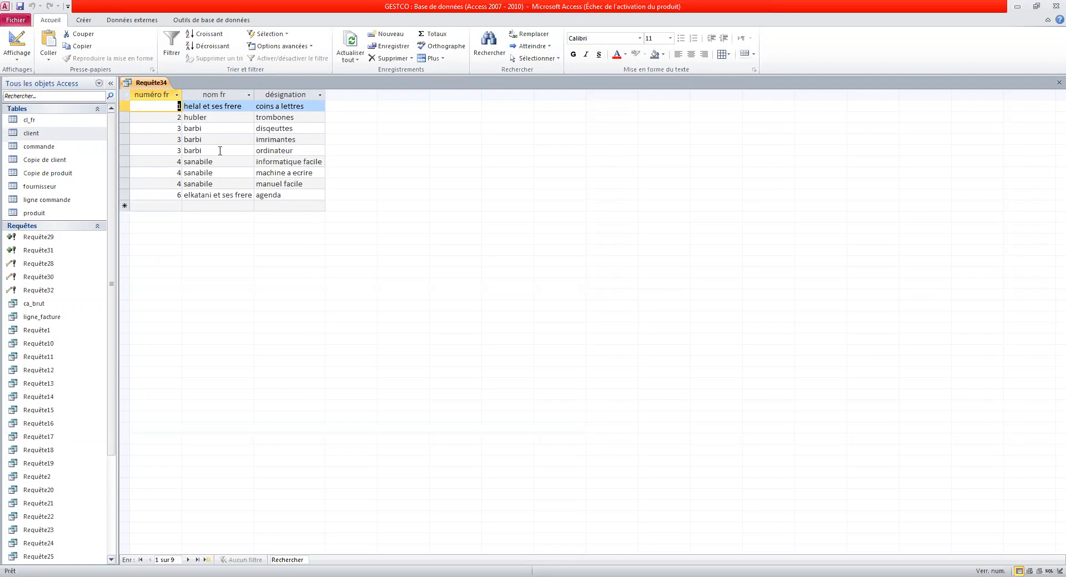
click(25, 60)
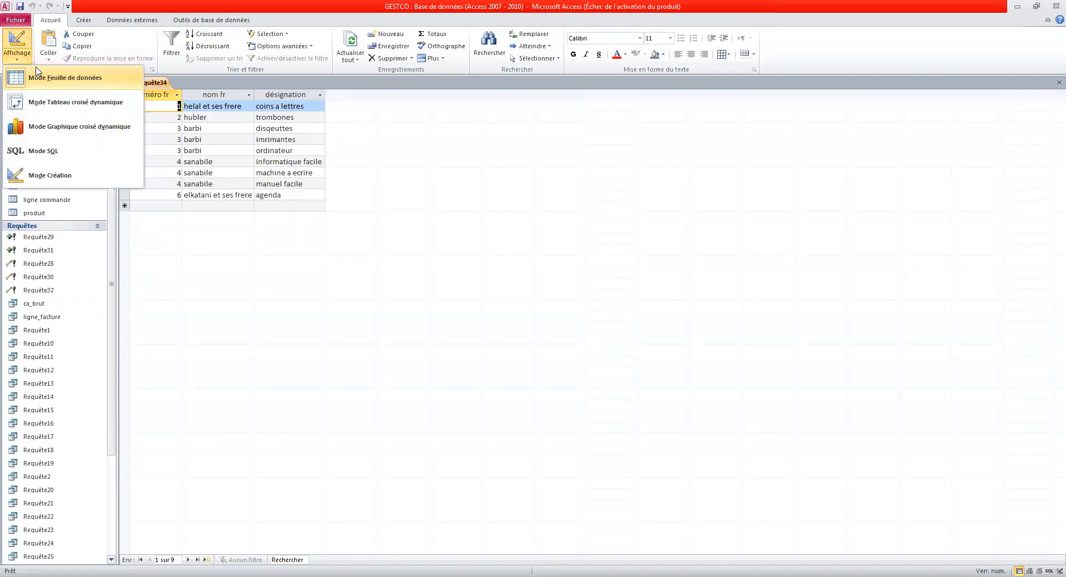
click(50, 175)
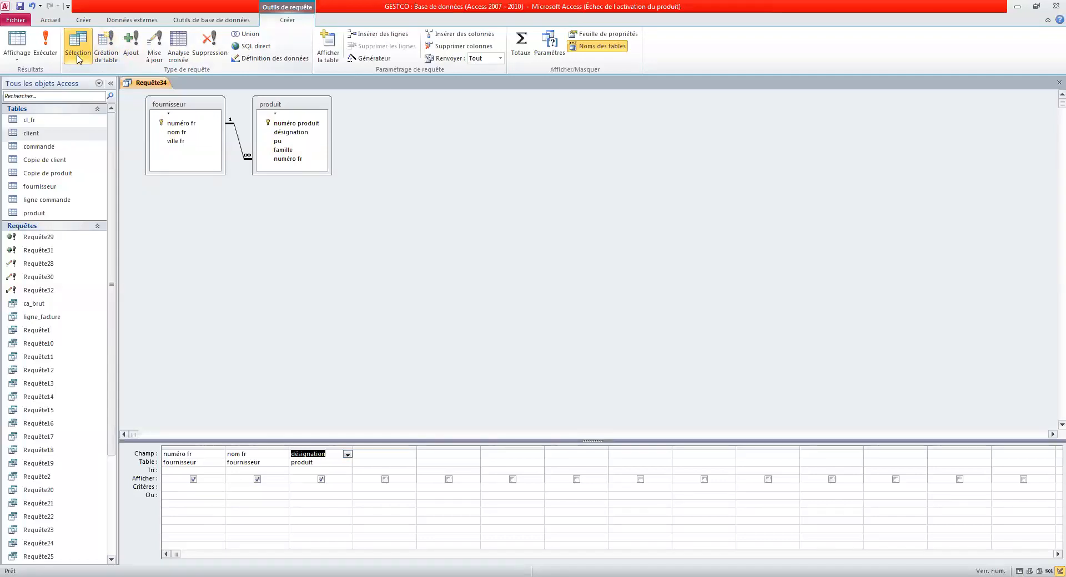
Convert the query to a make-table query that creates "fournisseur actifs" in the current database, and run it with confirmation.
click(109, 57)
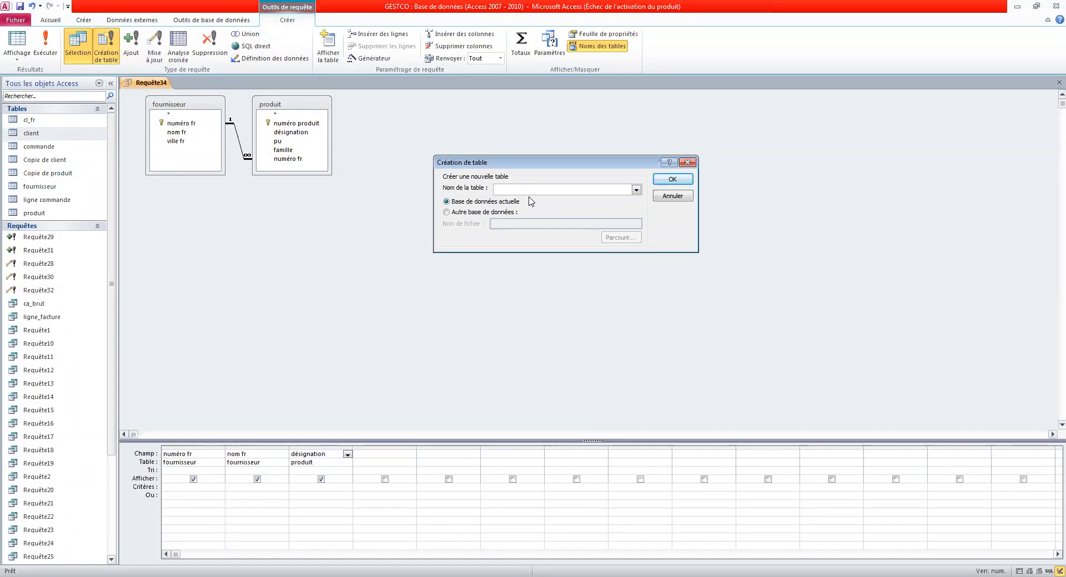
text(fournisseur actifs)
click(668, 184)
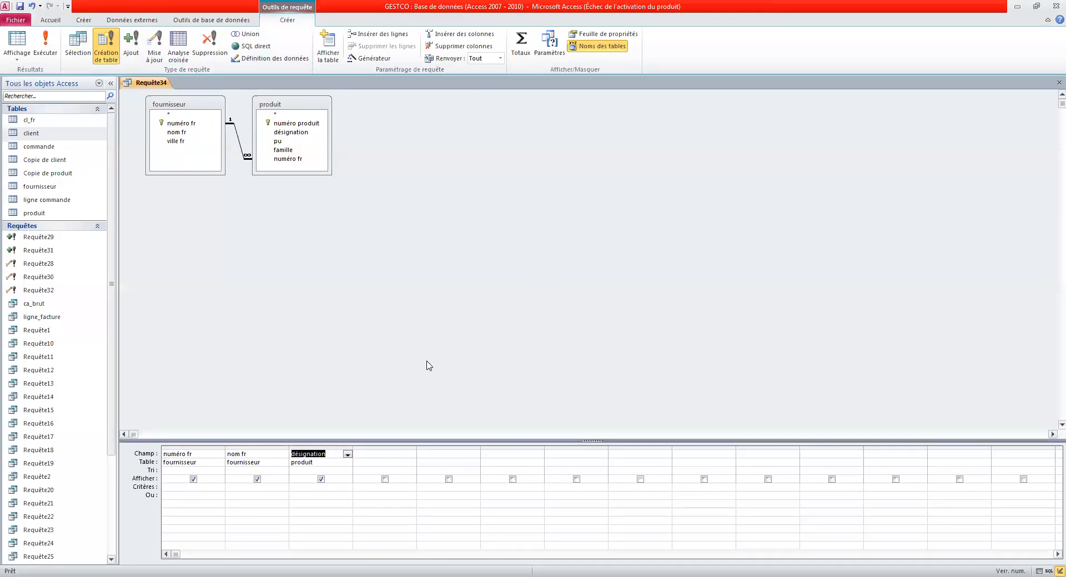
click(321, 146)
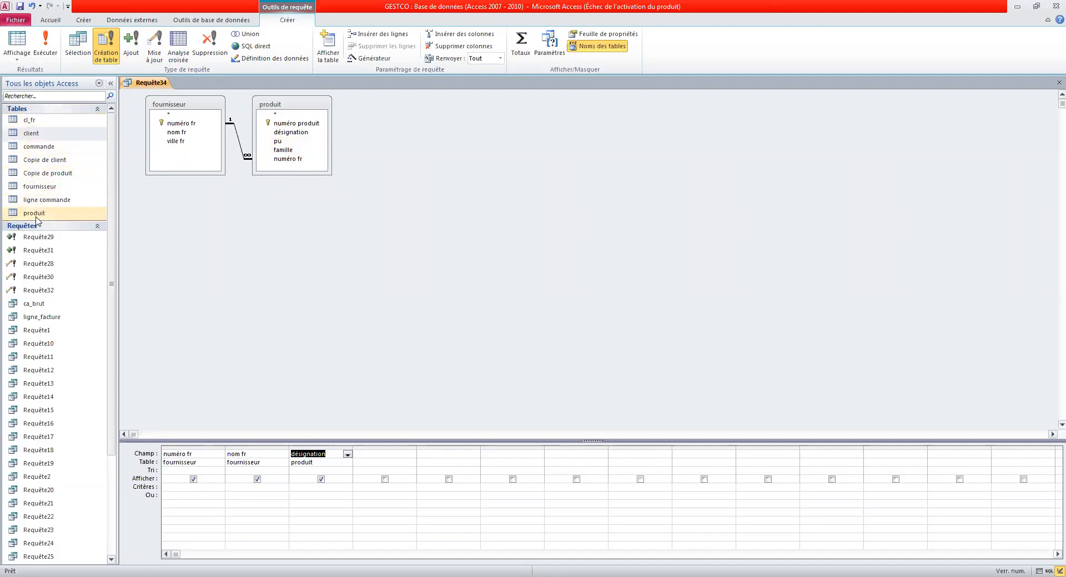
click(45, 49)
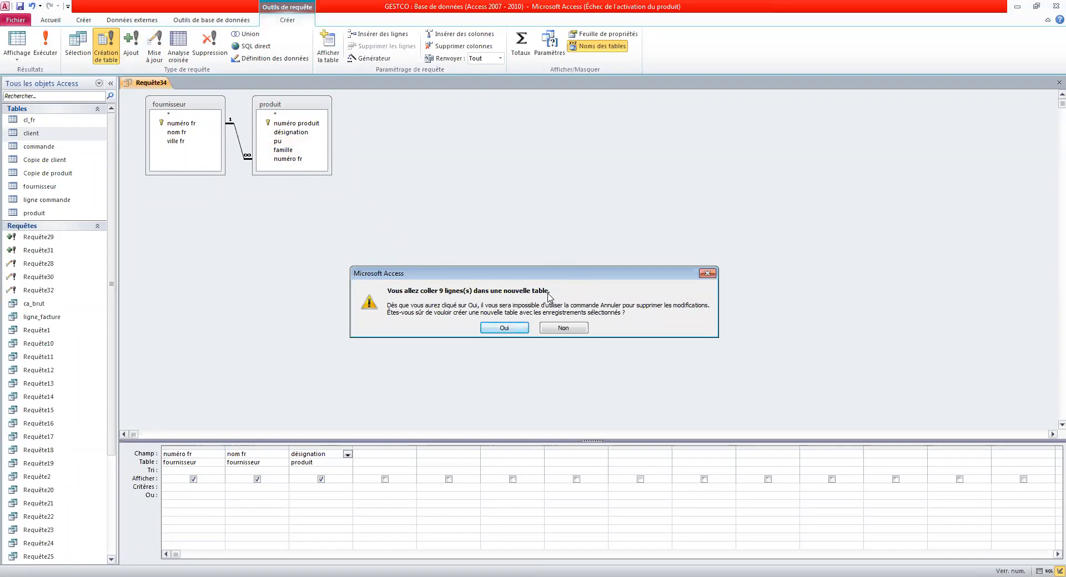
click(512, 331)
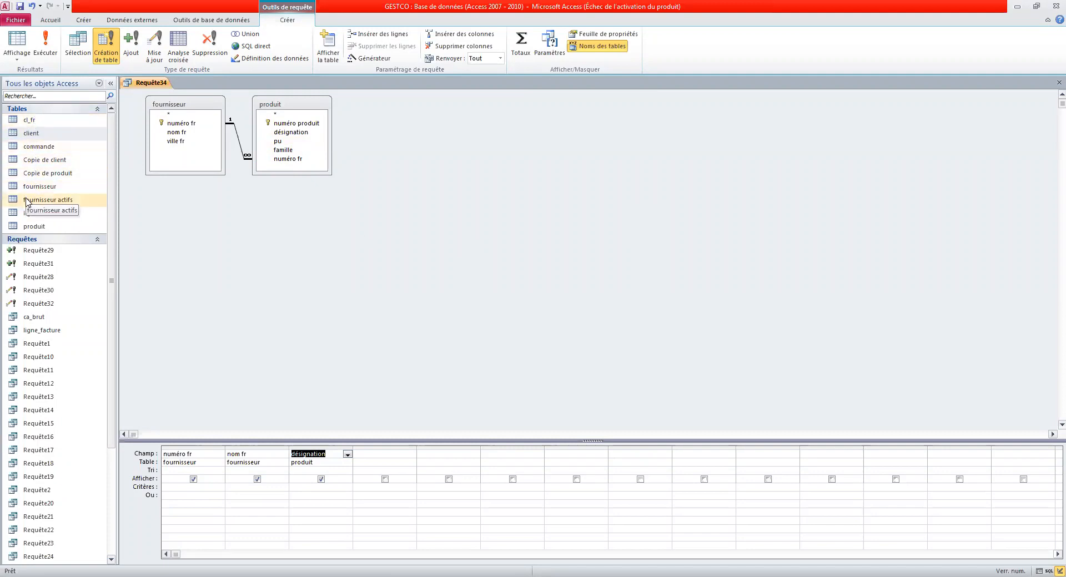
Close the make-table query and save it as Requête34.
click(64, 200)
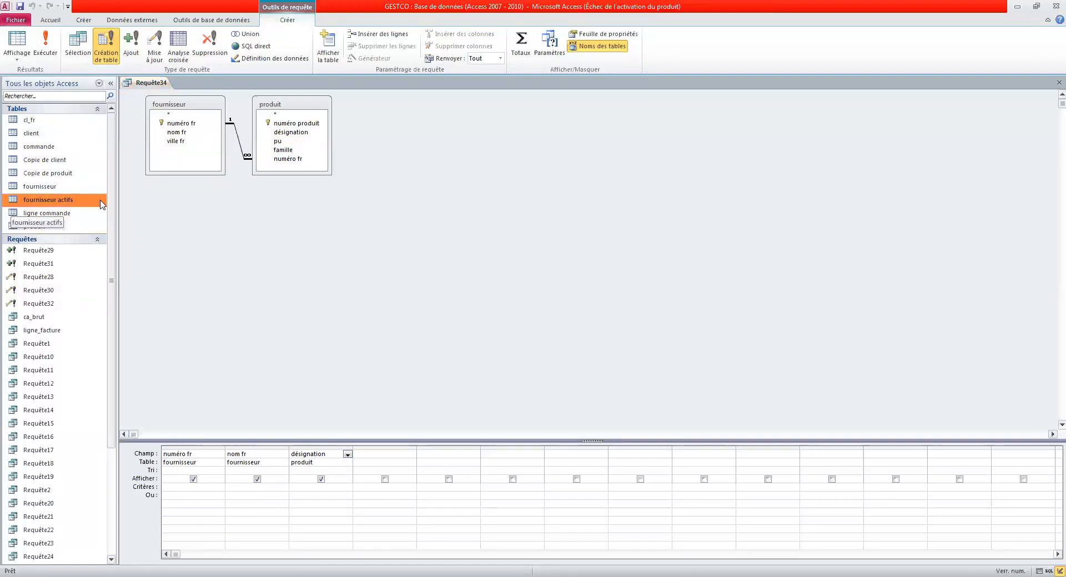
click(1059, 82)
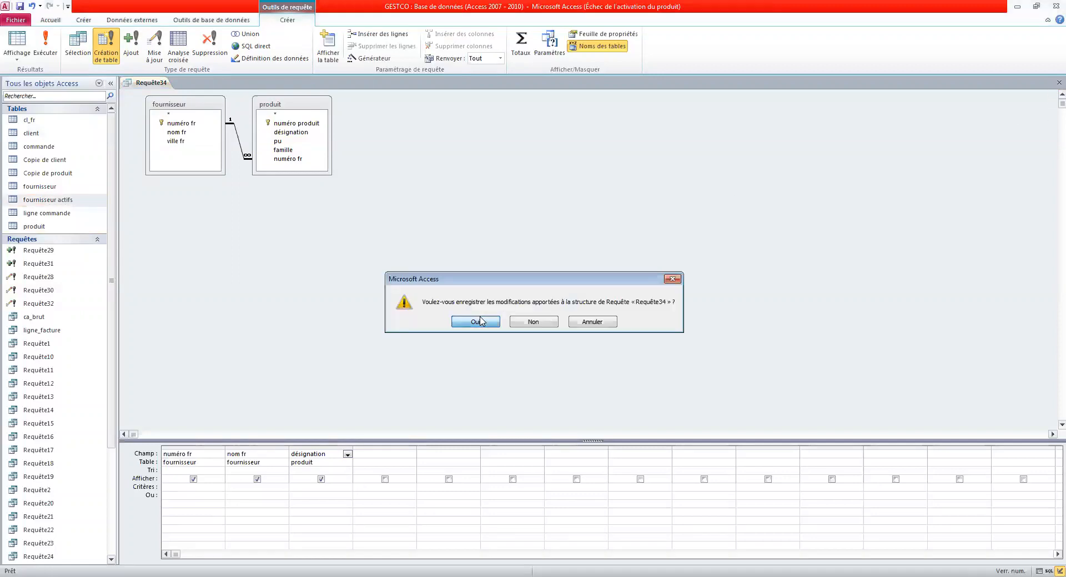
click(476, 321)
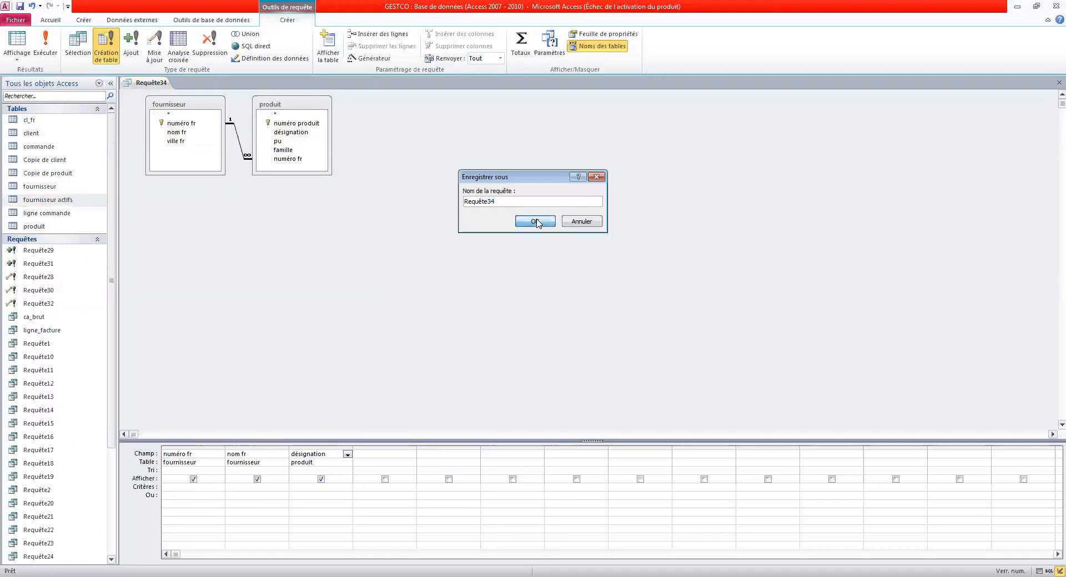
click(534, 222)
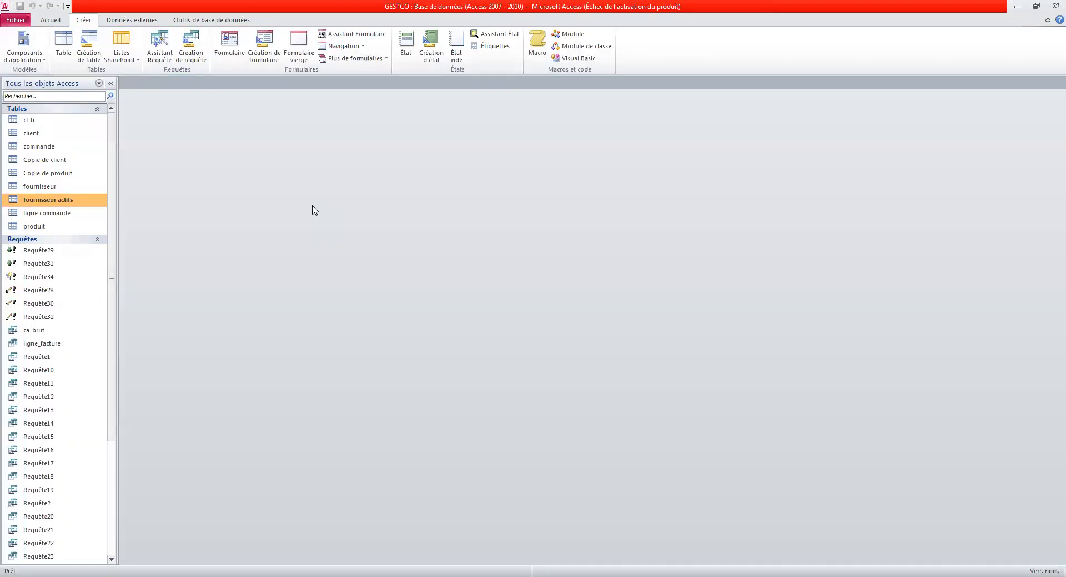
Check the records of the fournisseur actifs table, and inspect its field structure in design view.
double_click(84, 201)
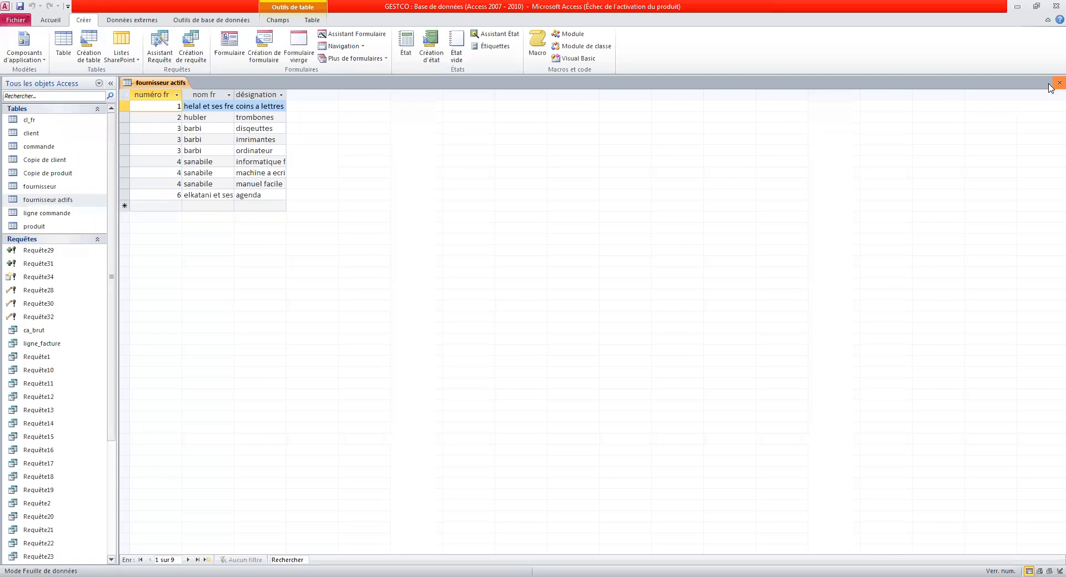
click(1058, 83)
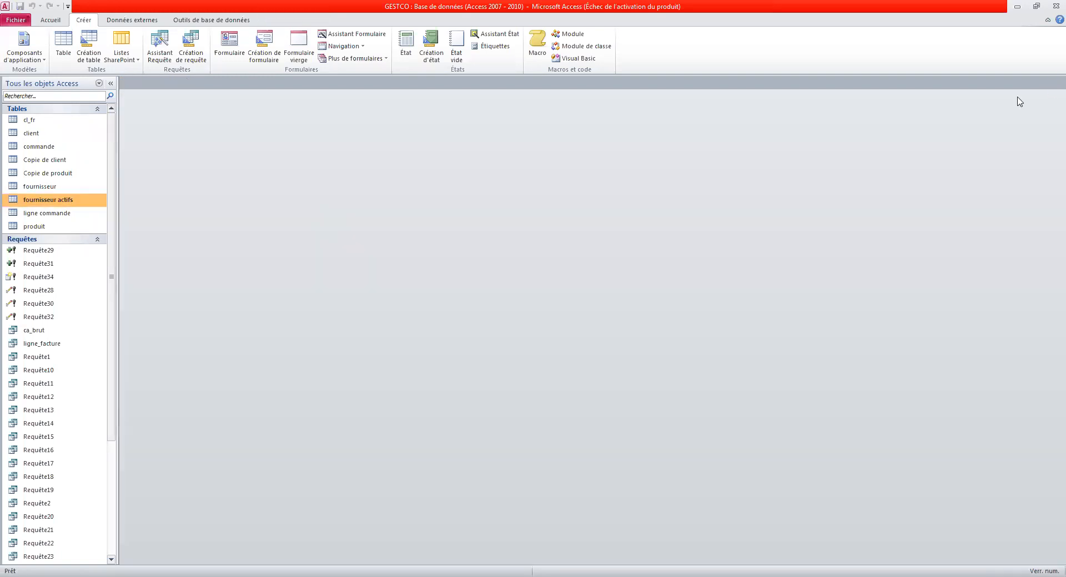
right_click(58, 205)
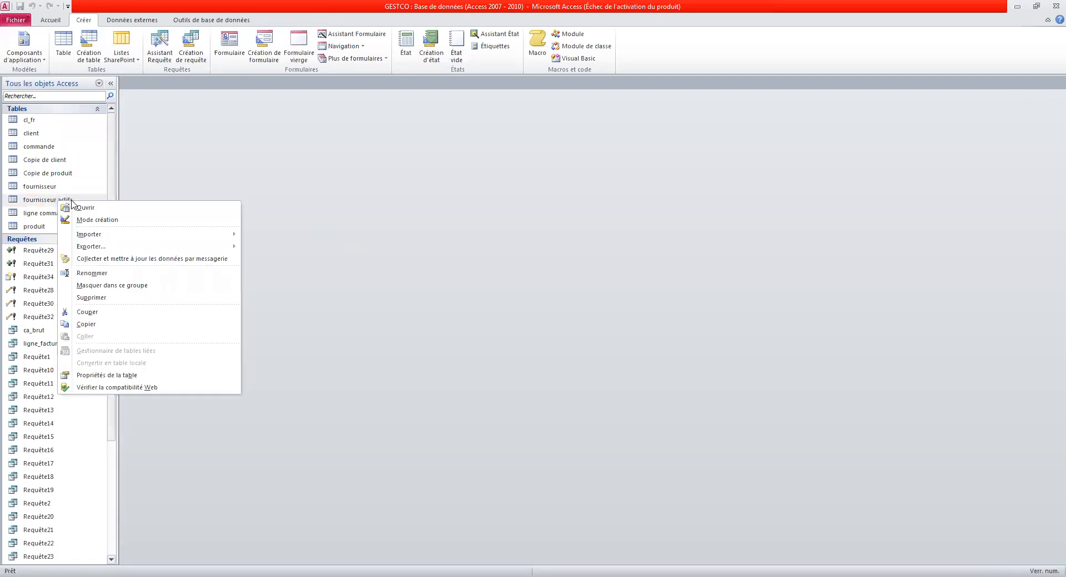
click(123, 221)
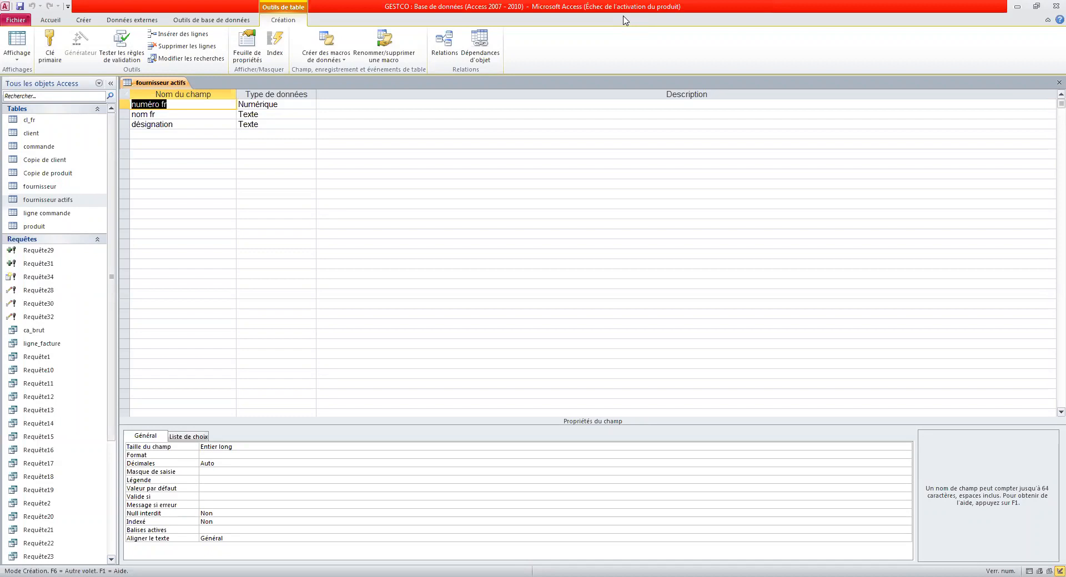
Switch to the exercise page in the photo viewer and examine the crosstab query section and example a).
key(alt+Tab)
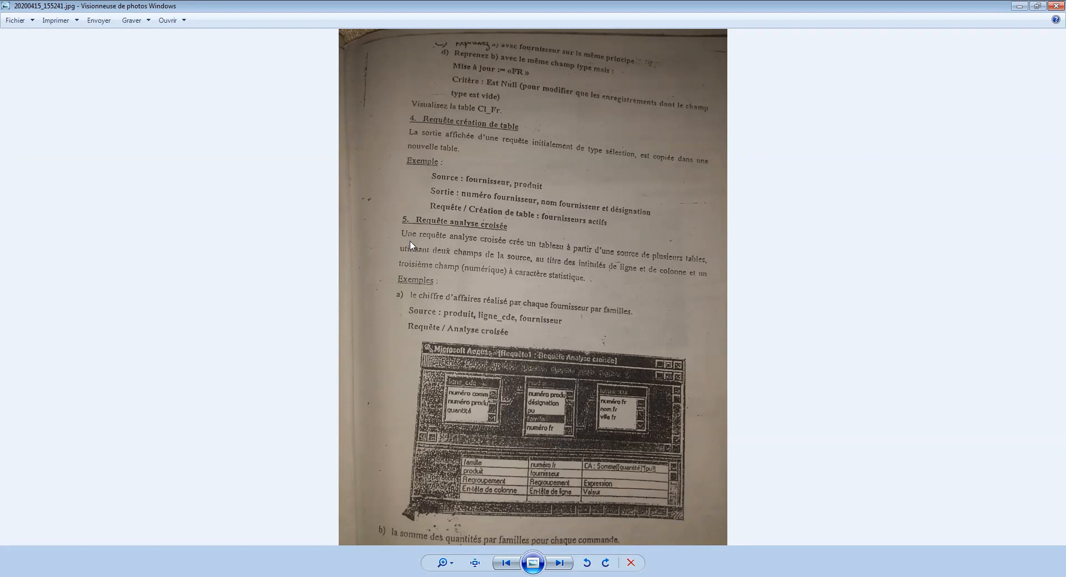
scroll(417, 248, up, 2)
scroll(418, 249, up, 1)
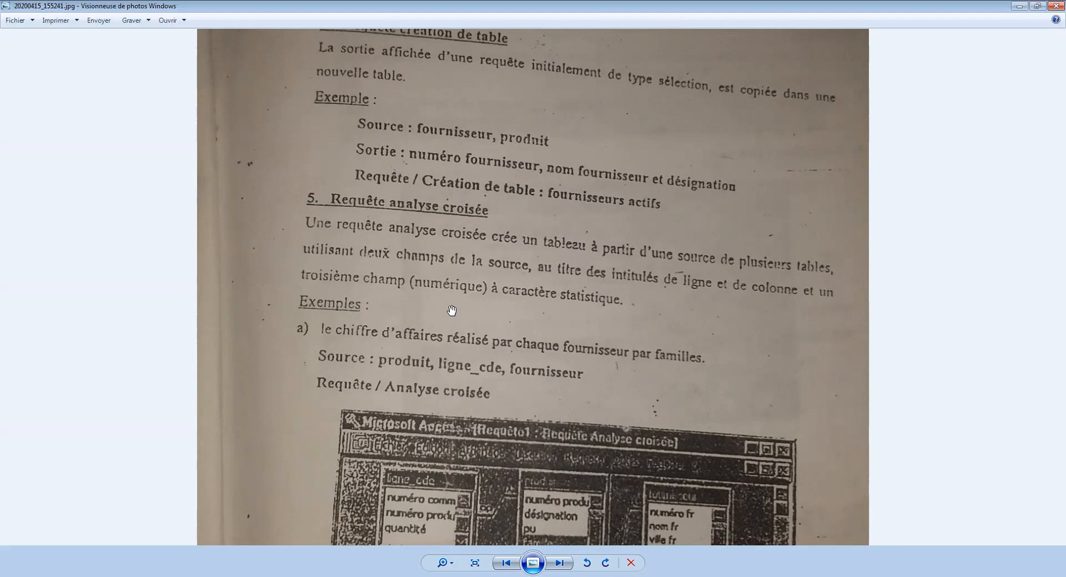
scroll(451, 286, down, 2)
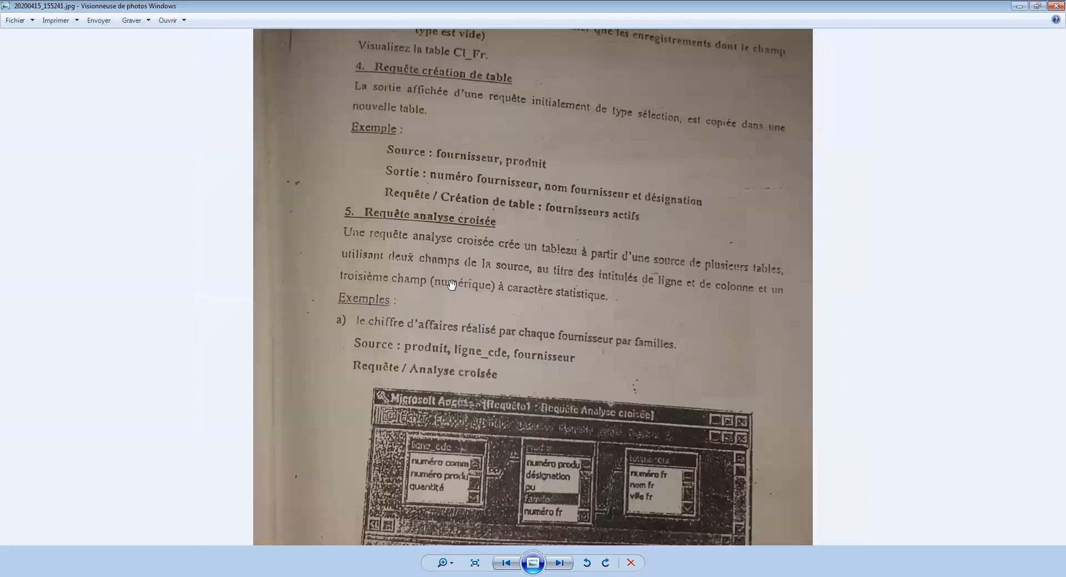
drag(674, 326, 671, 189)
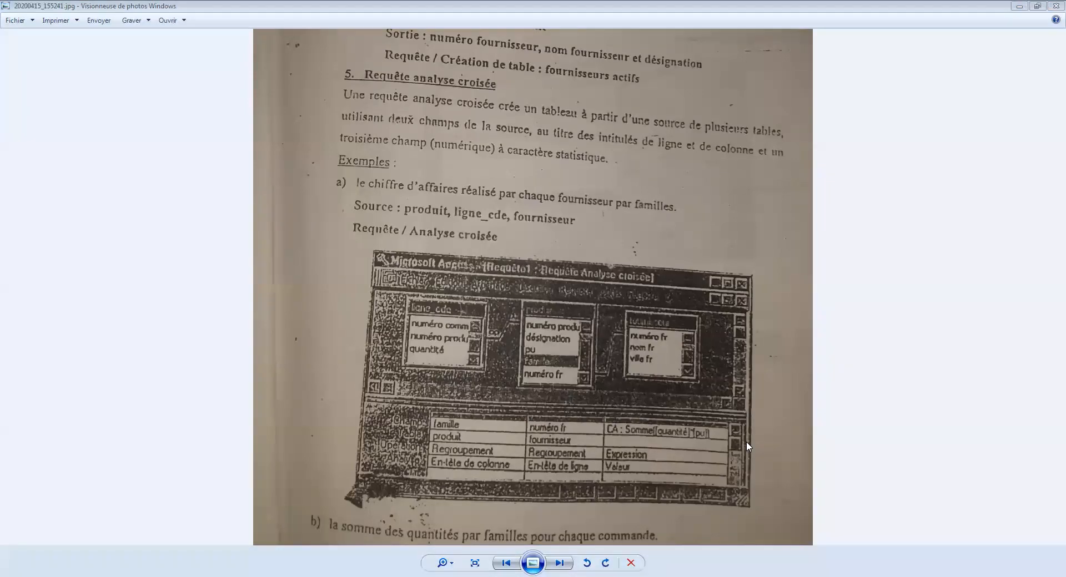
Return to Access, close the fournisseur actifs table, and start a design-view query with the fournisseur, ligne commande and Copie de produit tables.
key(alt+Tab)
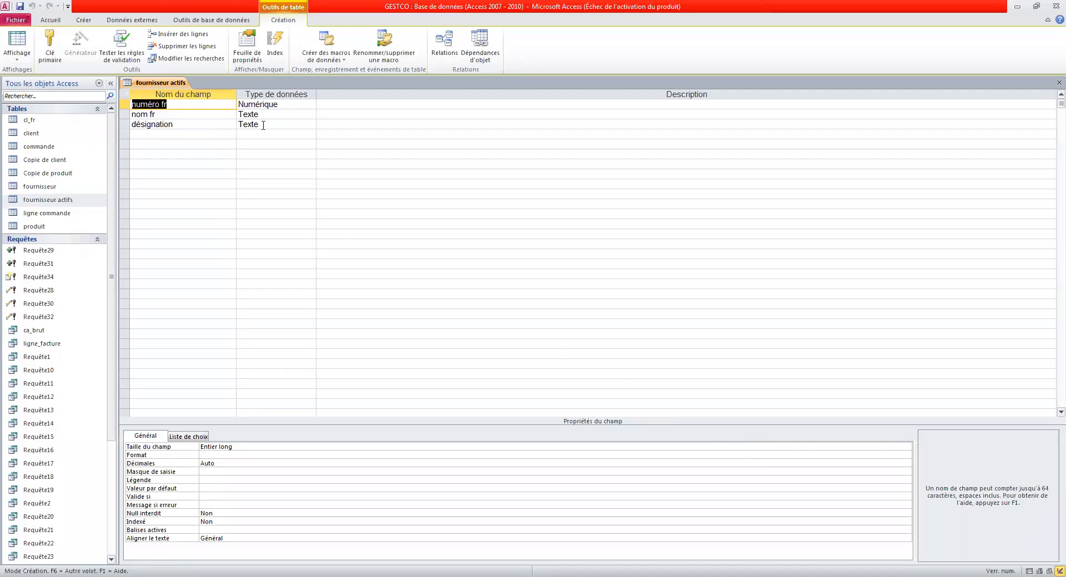
click(1059, 82)
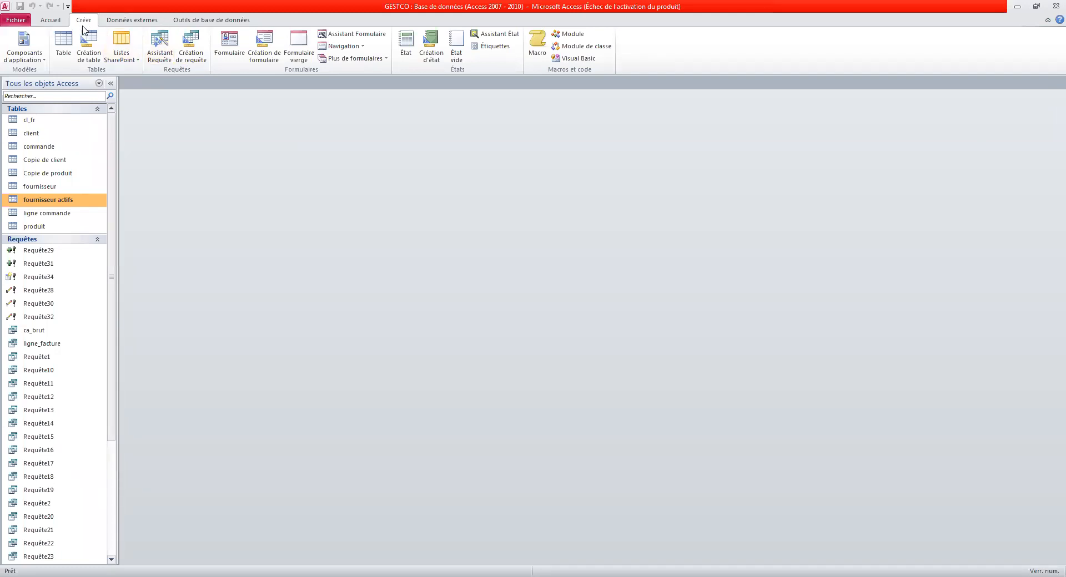
click(191, 60)
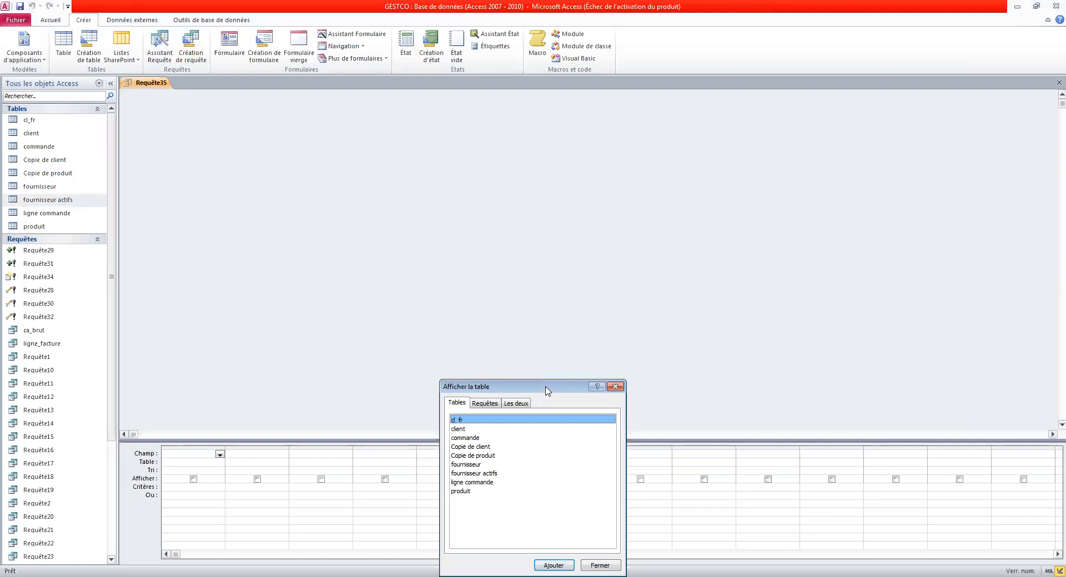
drag(547, 391, 589, 219)
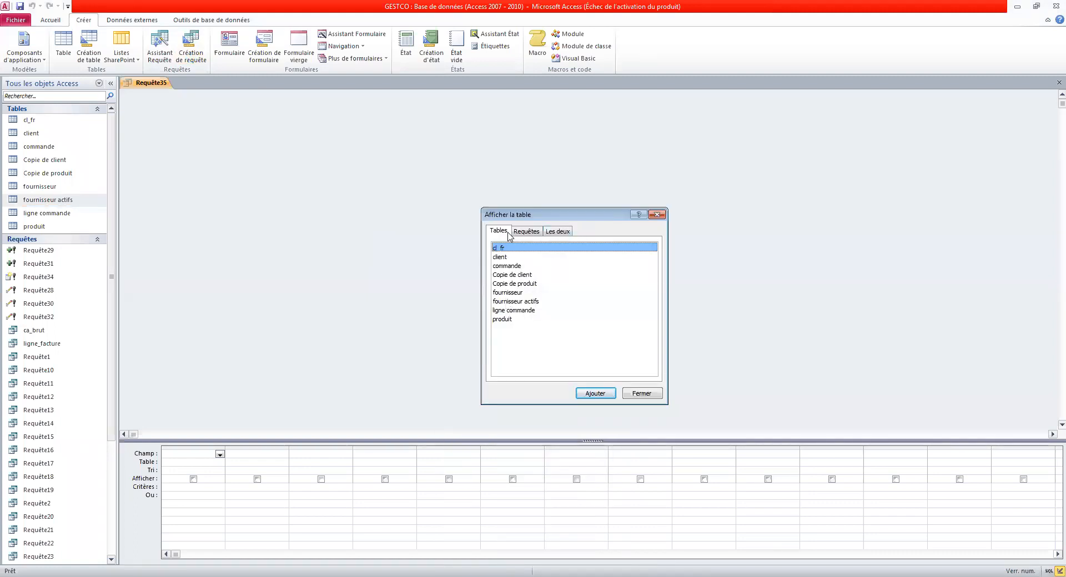
double_click(508, 293)
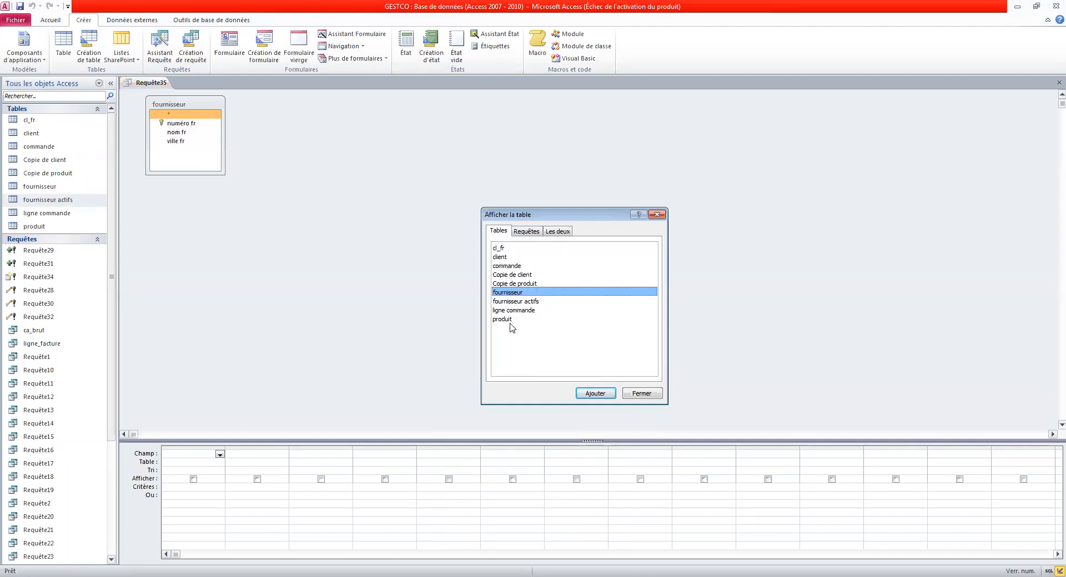
double_click(510, 313)
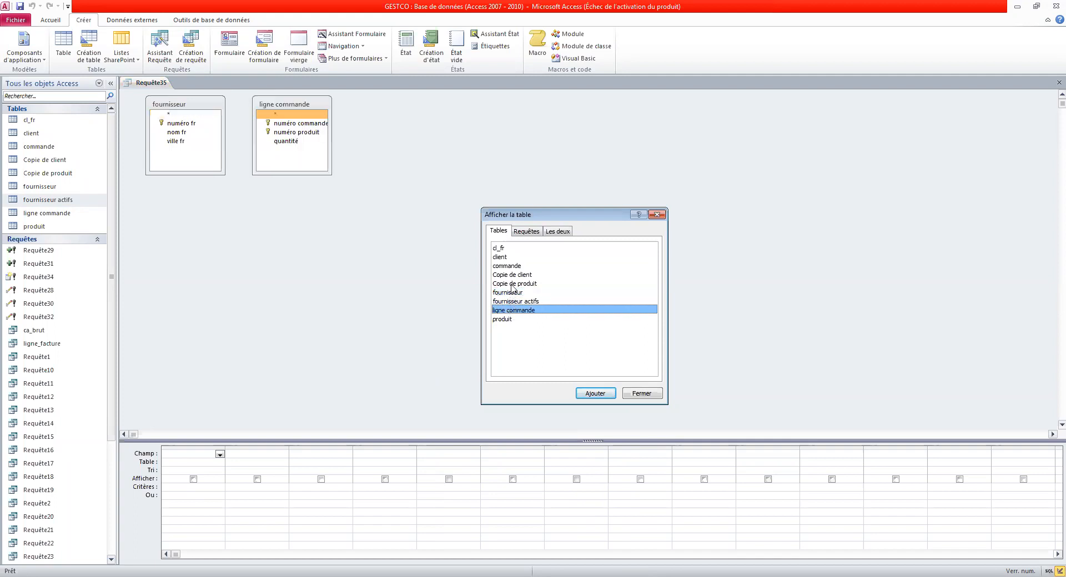
double_click(511, 285)
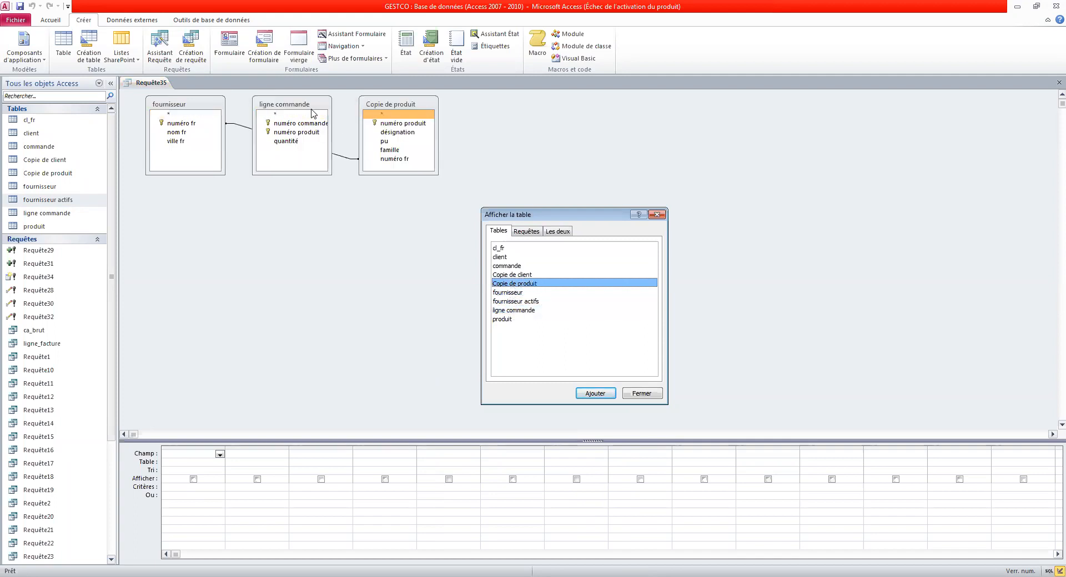
click(645, 393)
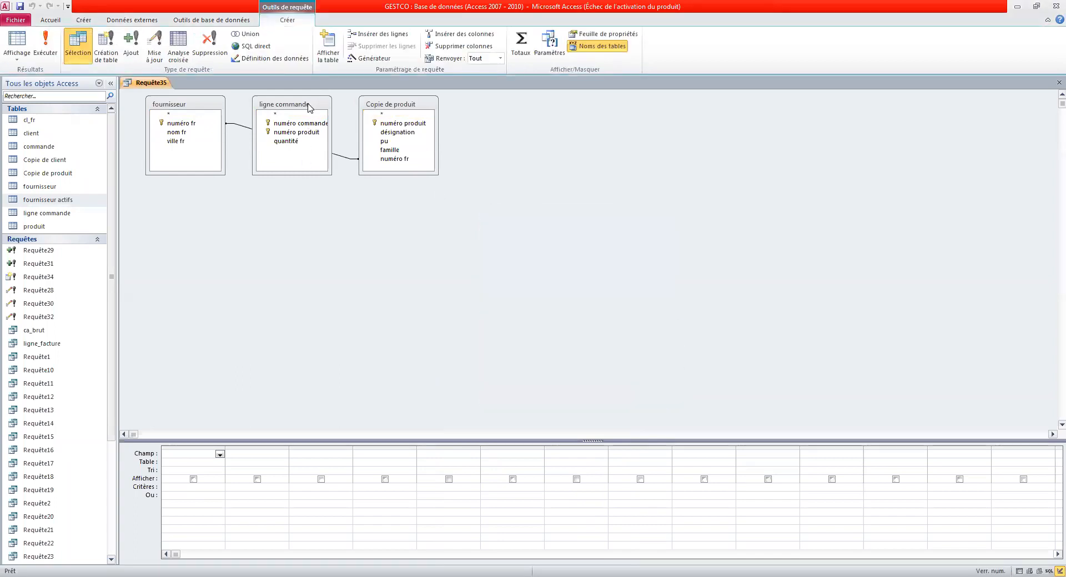
Remove the Copie de produit table from the query and add the produit table in its place.
drag(314, 111, 357, 220)
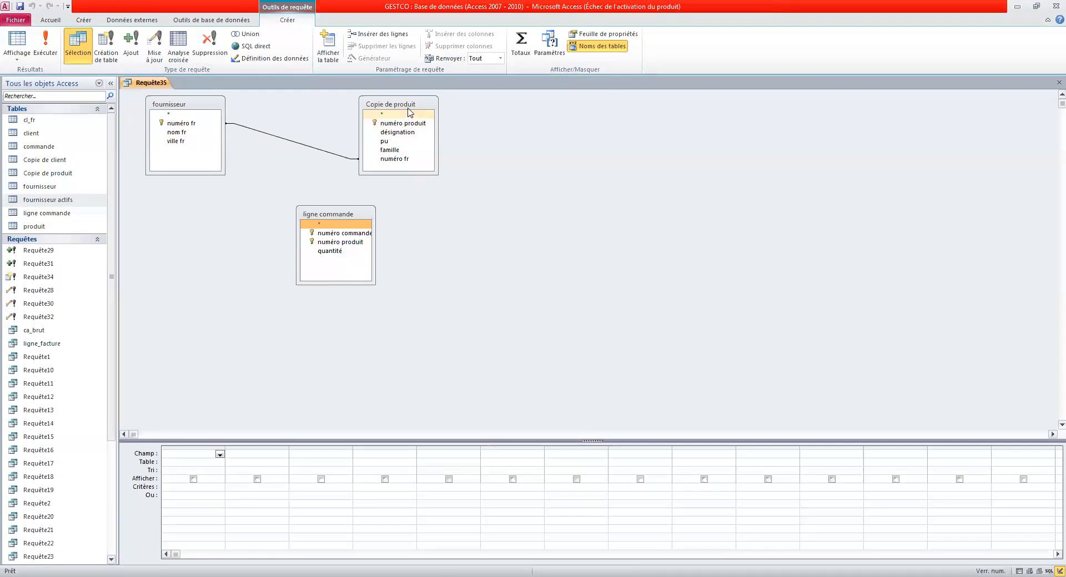
right_click(407, 105)
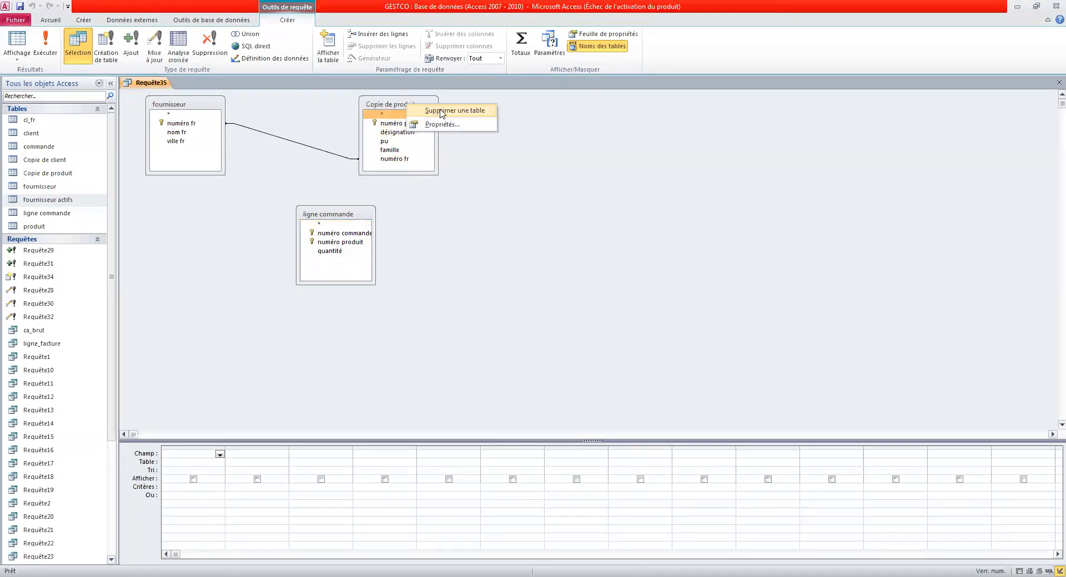
click(442, 111)
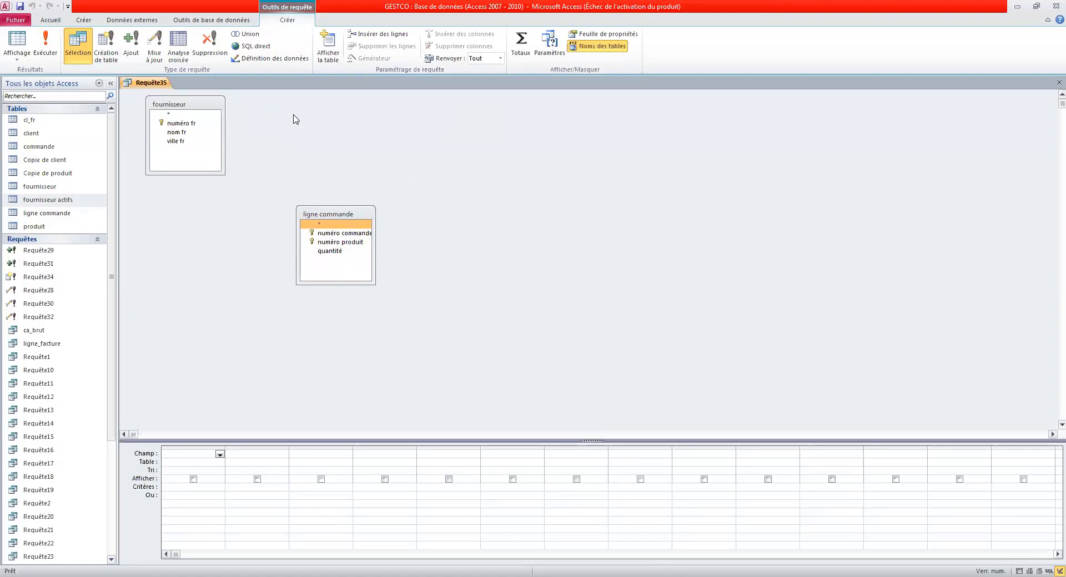
click(328, 47)
drag(509, 388, 557, 207)
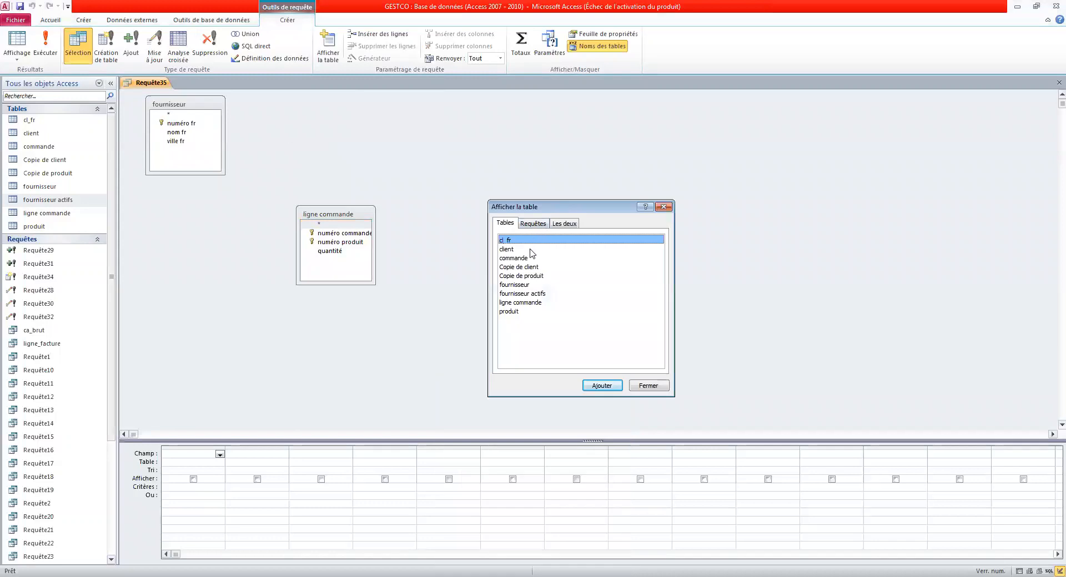
click(515, 313)
click(602, 385)
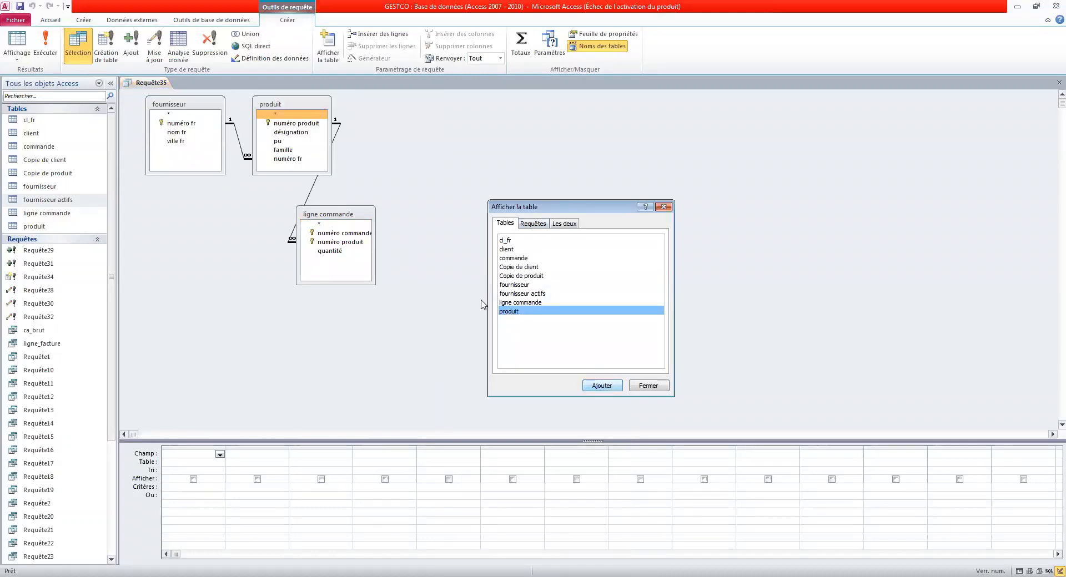
click(648, 386)
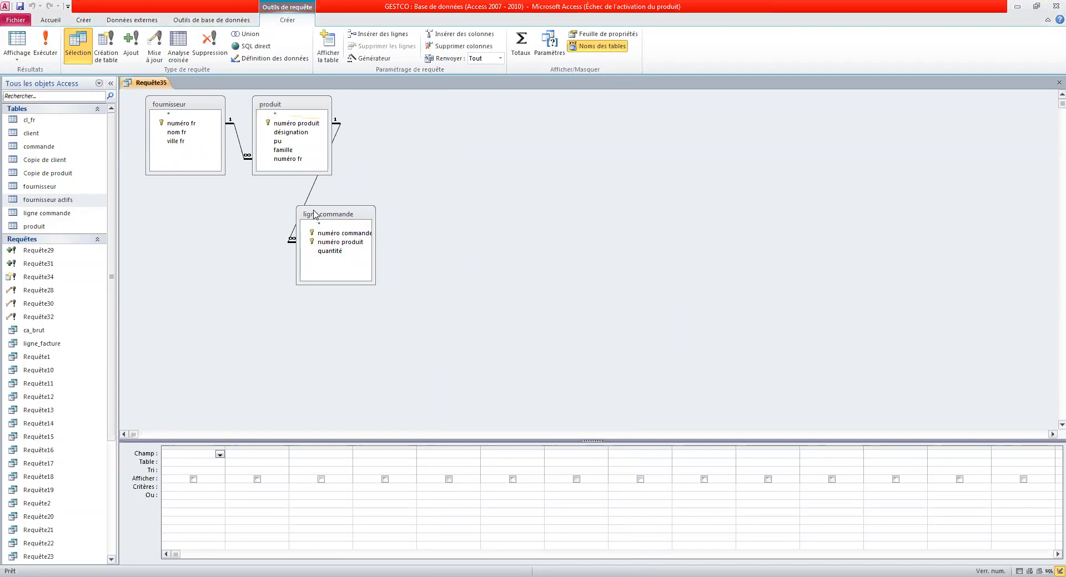
Arrange the fournisseur, produit and ligne commande tables side by side in a row so the relationship lines are clear.
drag(318, 219, 463, 180)
drag(284, 105, 335, 175)
click(195, 107)
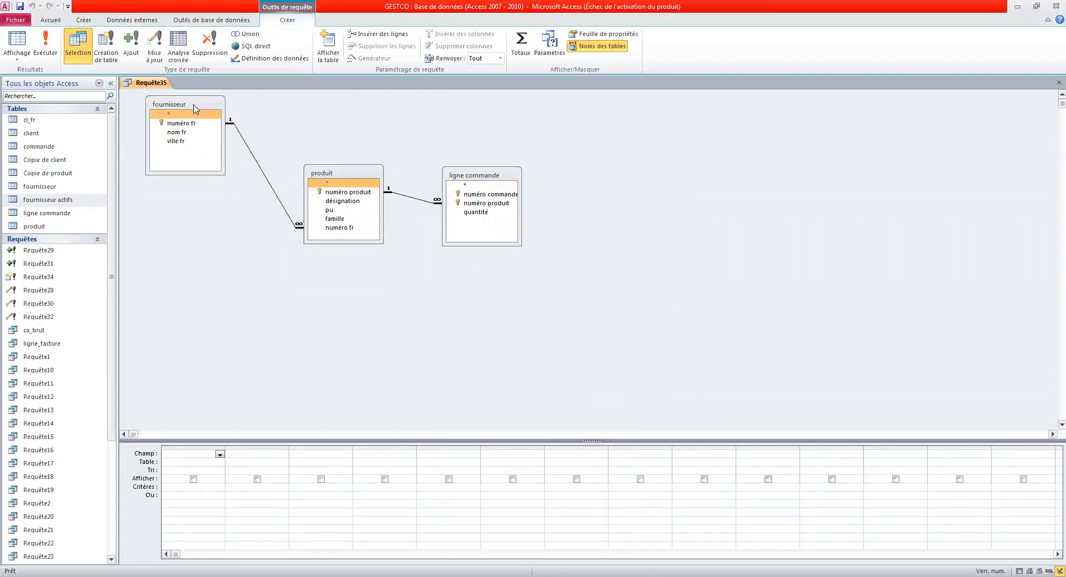
drag(195, 108, 212, 181)
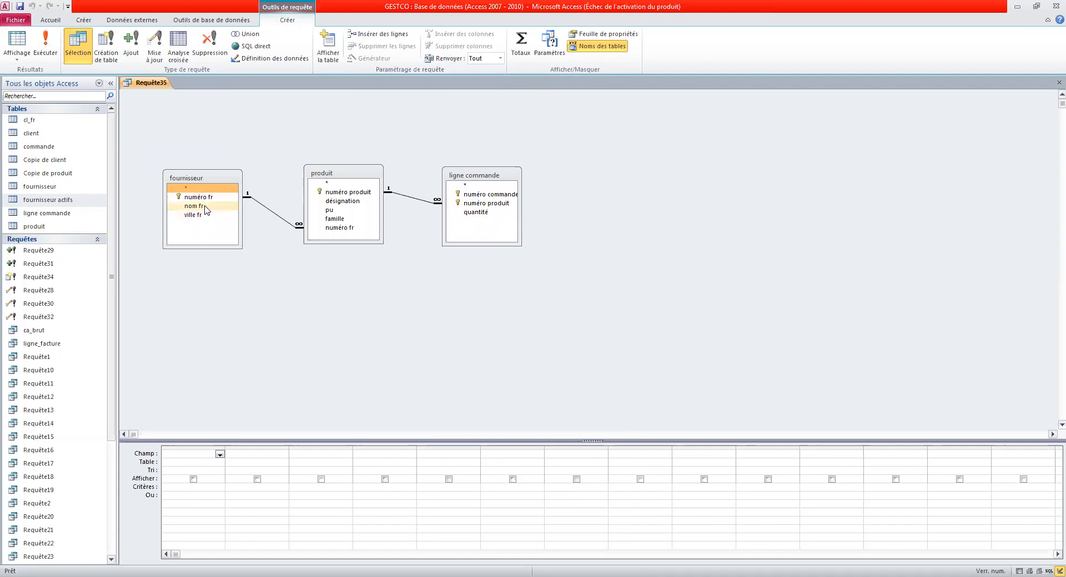
Add the famille field from produit and the numéro fr field from fournisseur to the query grid.
click(340, 220)
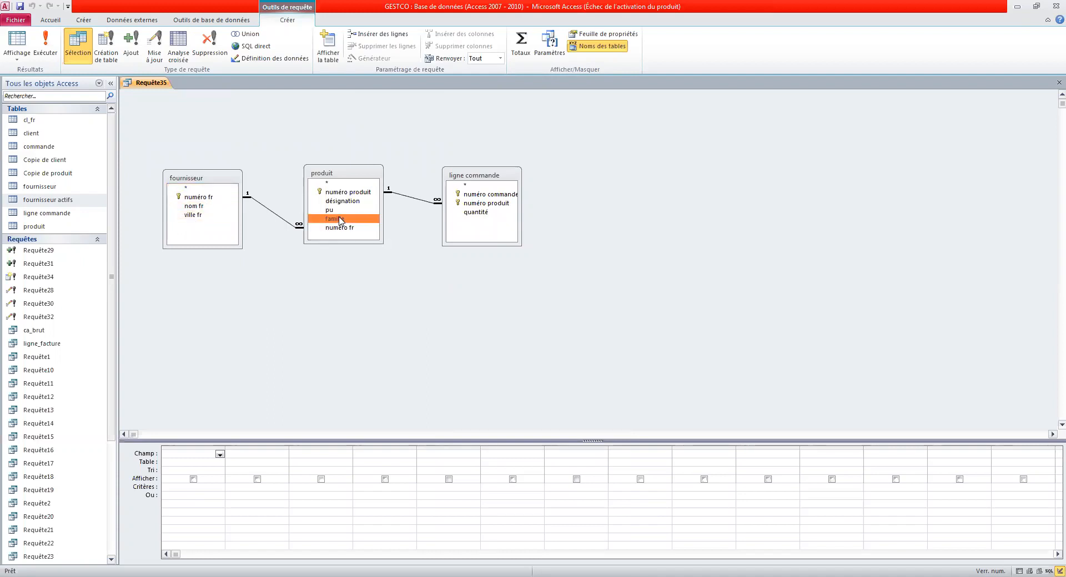
double_click(341, 219)
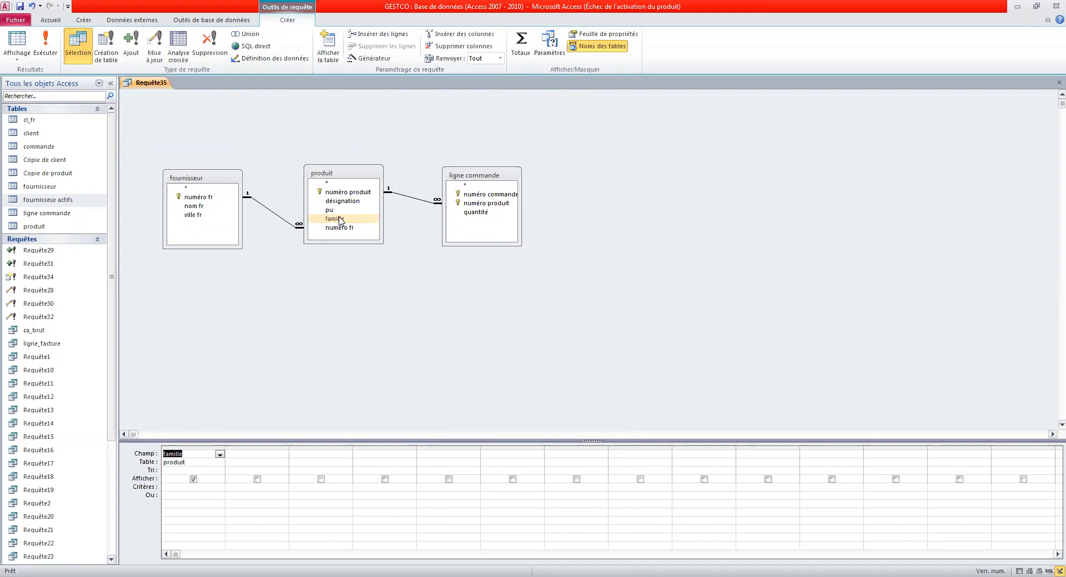
double_click(201, 197)
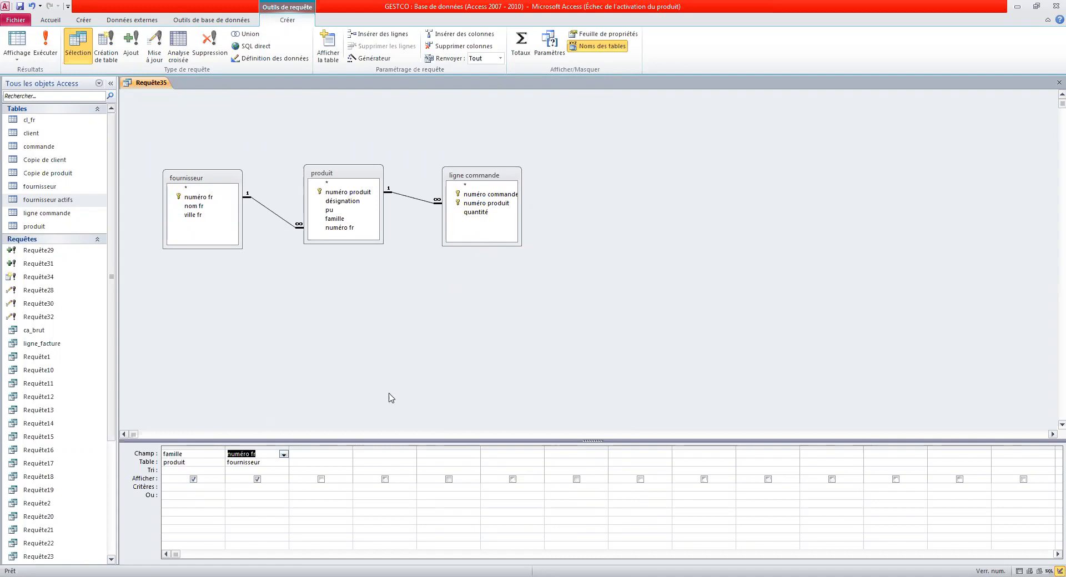
Widen the third column of the query grid and enter the calculated field ca:somme([quantité]*[pu]) in it.
click(326, 453)
drag(352, 446, 420, 446)
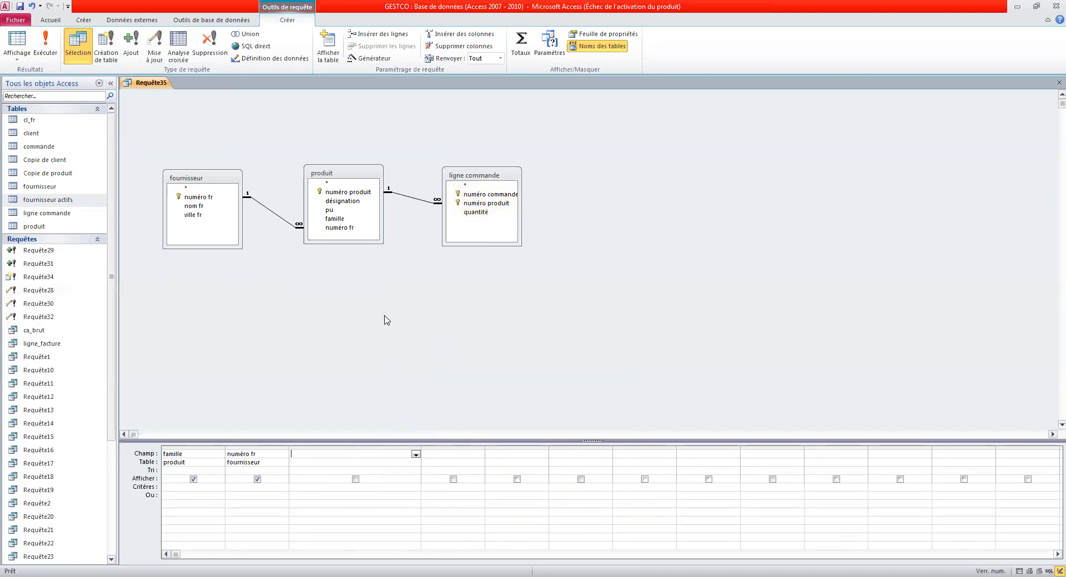
click(320, 213)
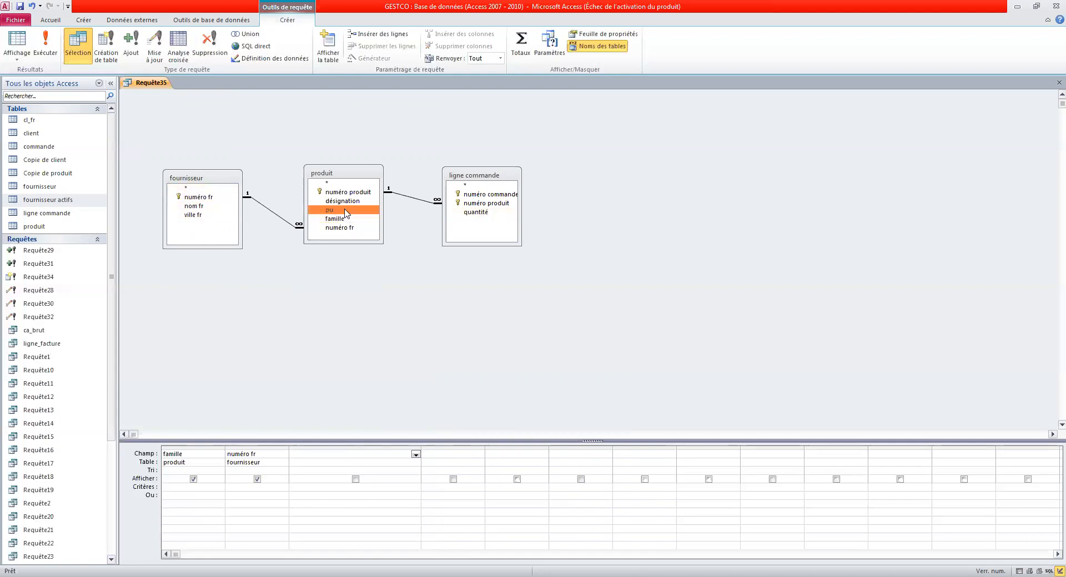
click(476, 212)
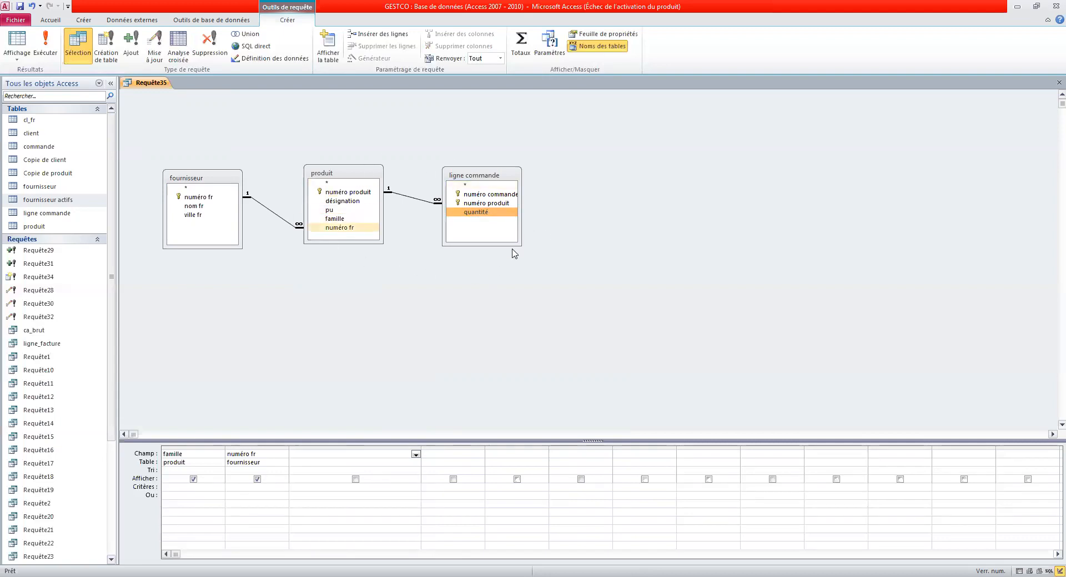
click(306, 456)
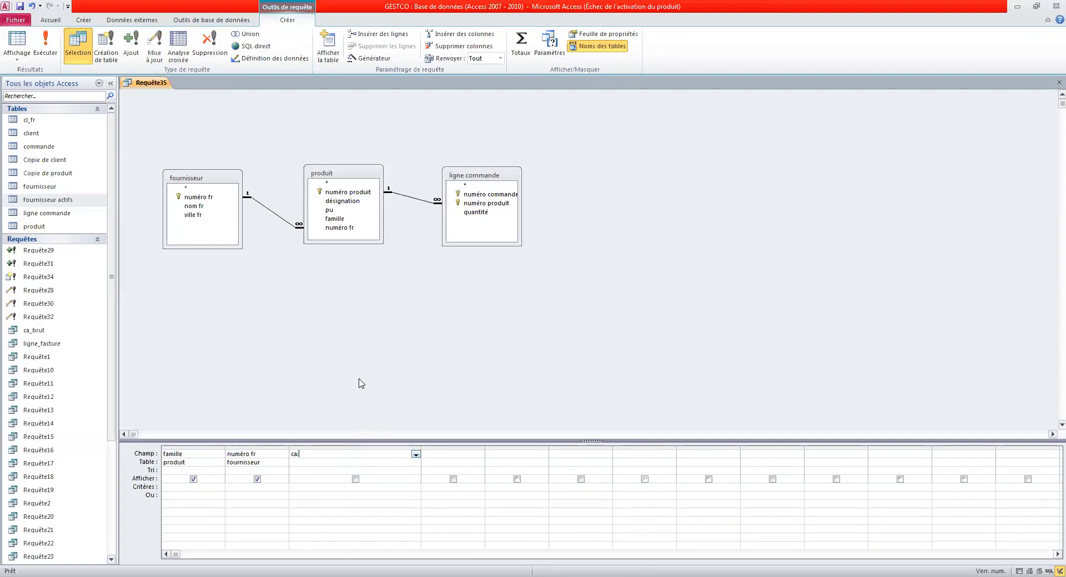
text(somme([)
click(475, 215)
text(quant)
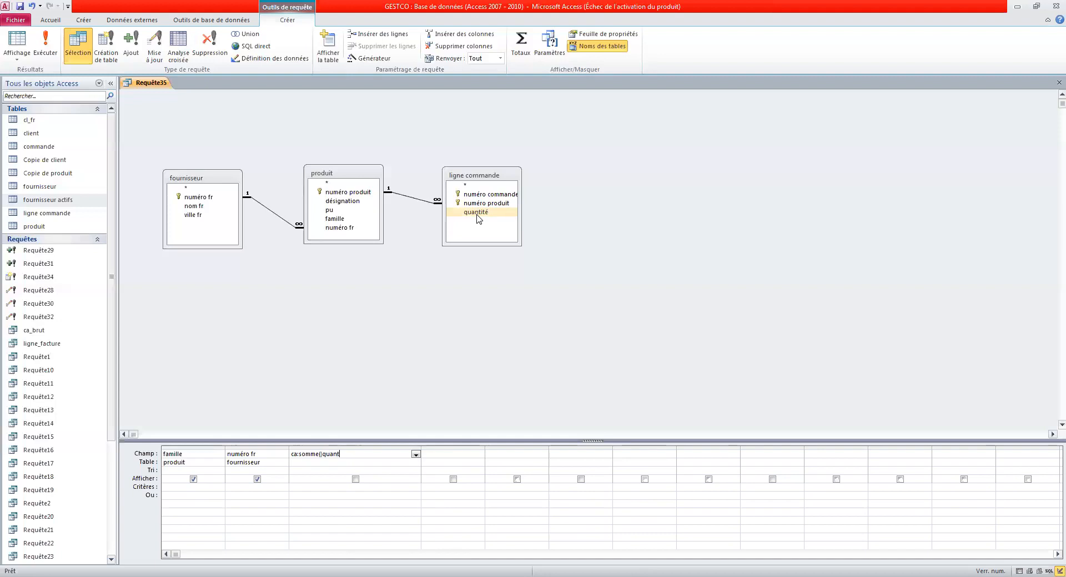
text(ité]*[)
text(pu])
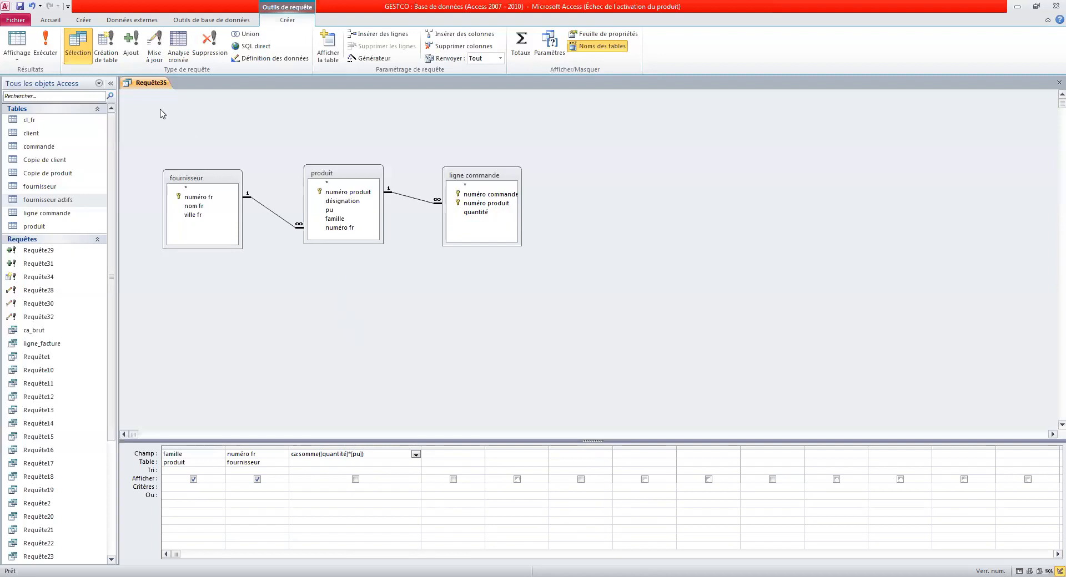
Try to convert the query to a crosstab query with the current ca expression.
click(180, 54)
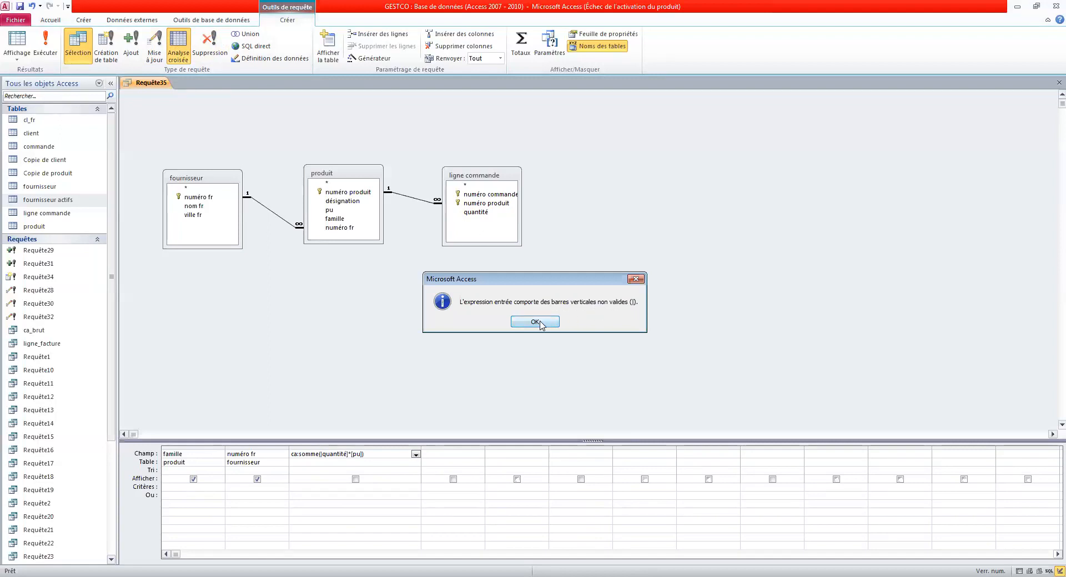
click(539, 322)
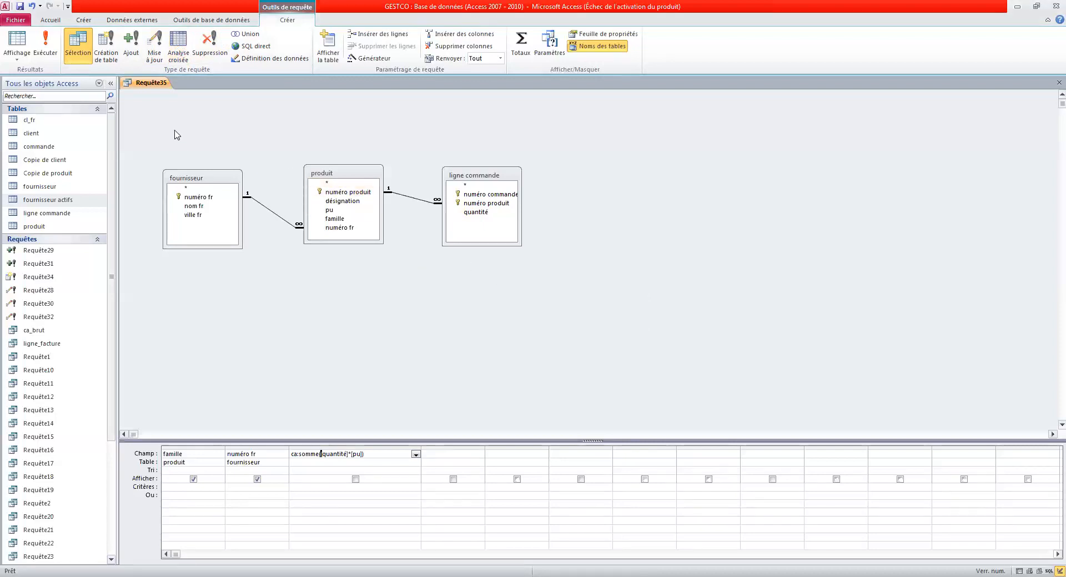
click(178, 47)
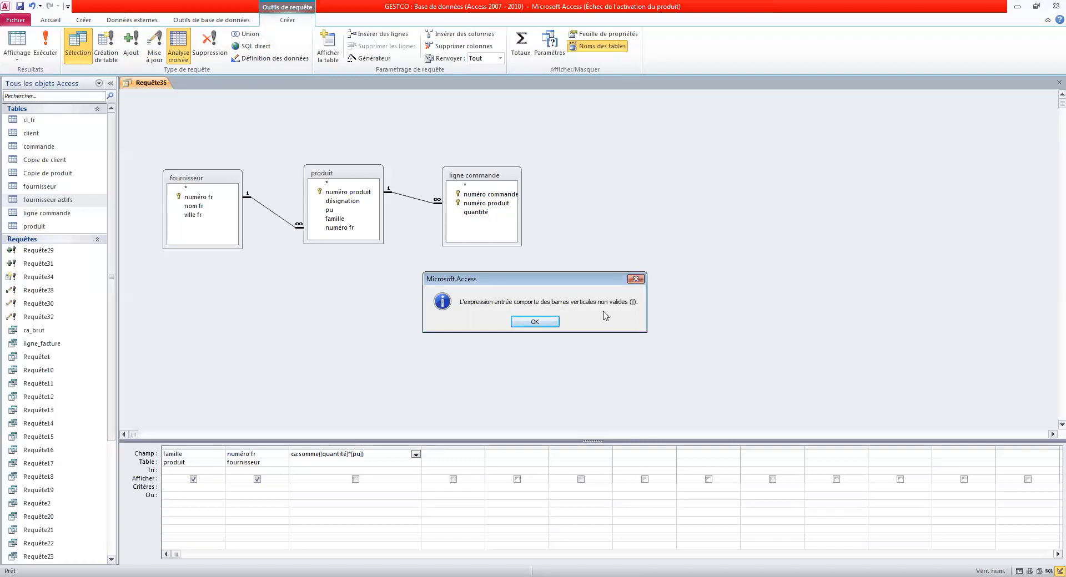
click(543, 324)
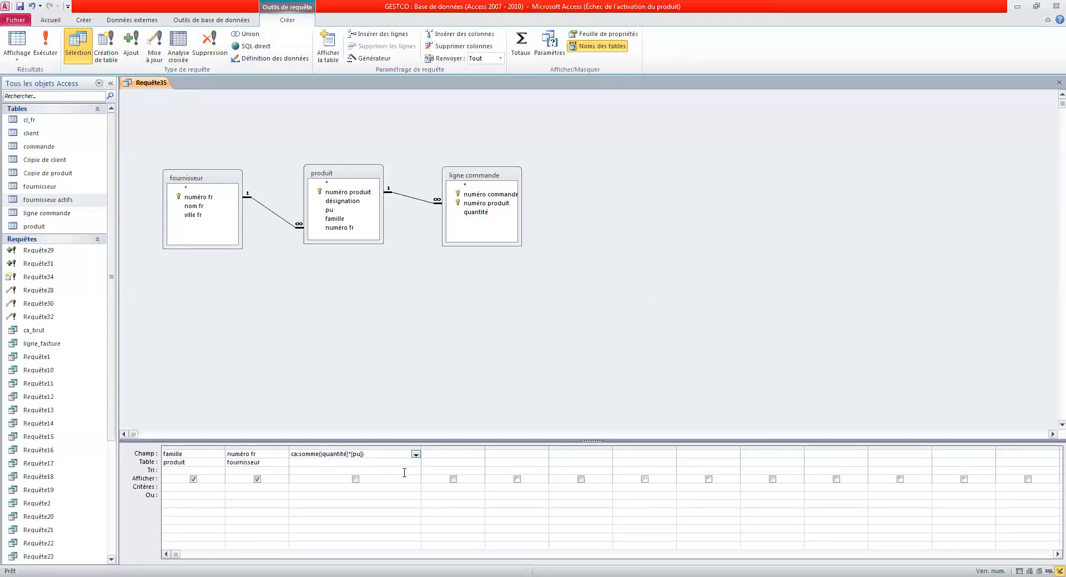
Correct the opening square bracket before quantité in the ca expression, and convert the query to a crosstab query.
key(BackSpace)
text([)
click(178, 54)
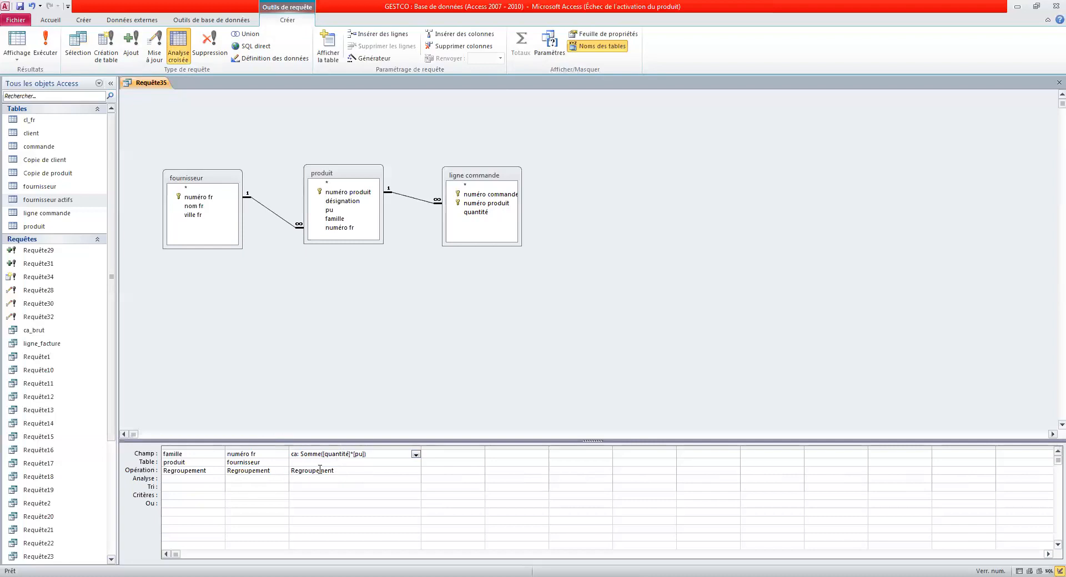
Set the Opération of the calculated ca field to Expression.
click(169, 472)
click(244, 472)
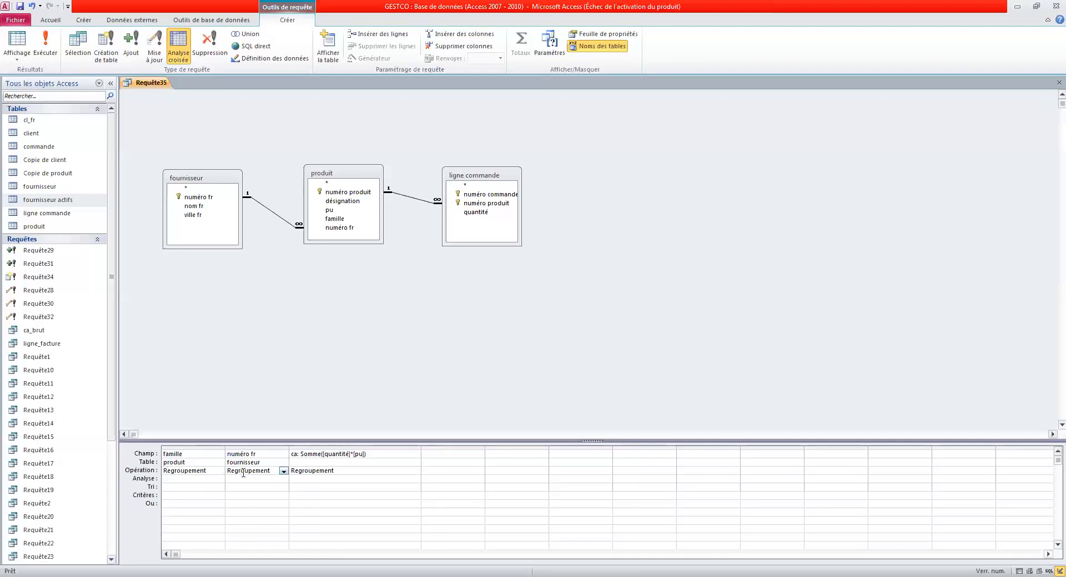
click(311, 471)
click(416, 472)
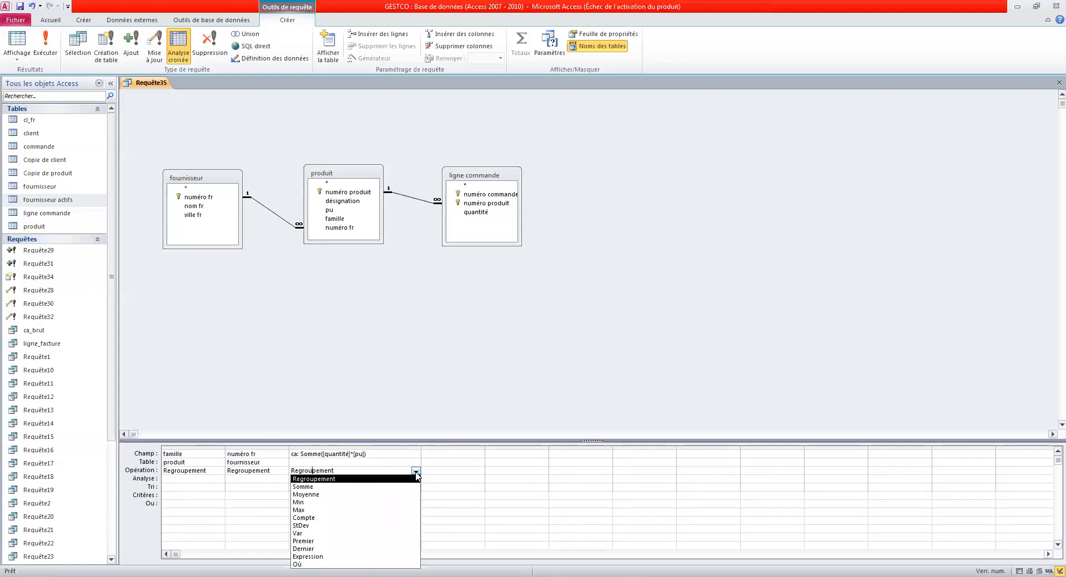
click(340, 557)
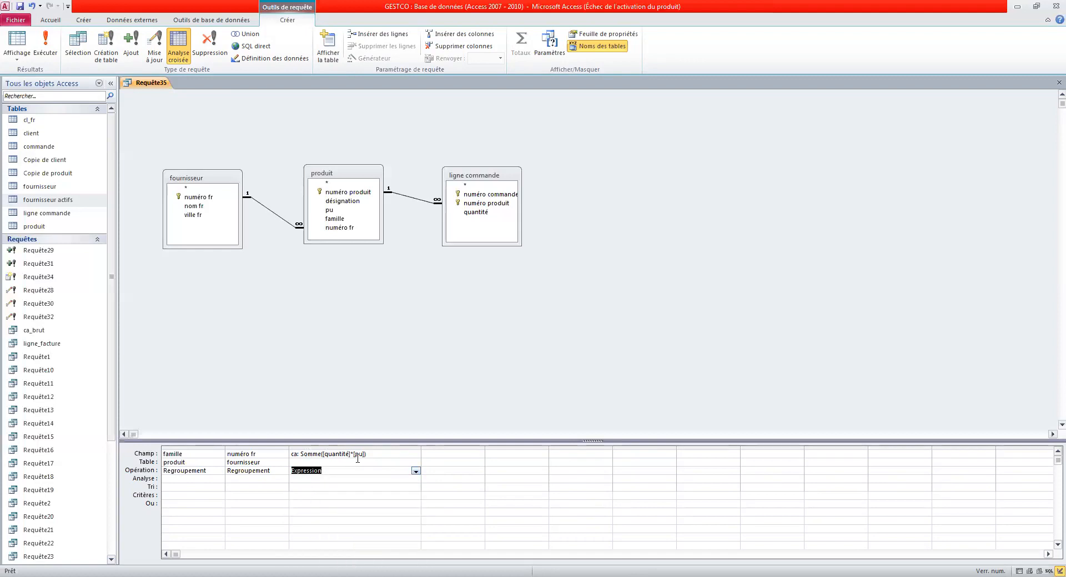
drag(368, 455, 302, 457)
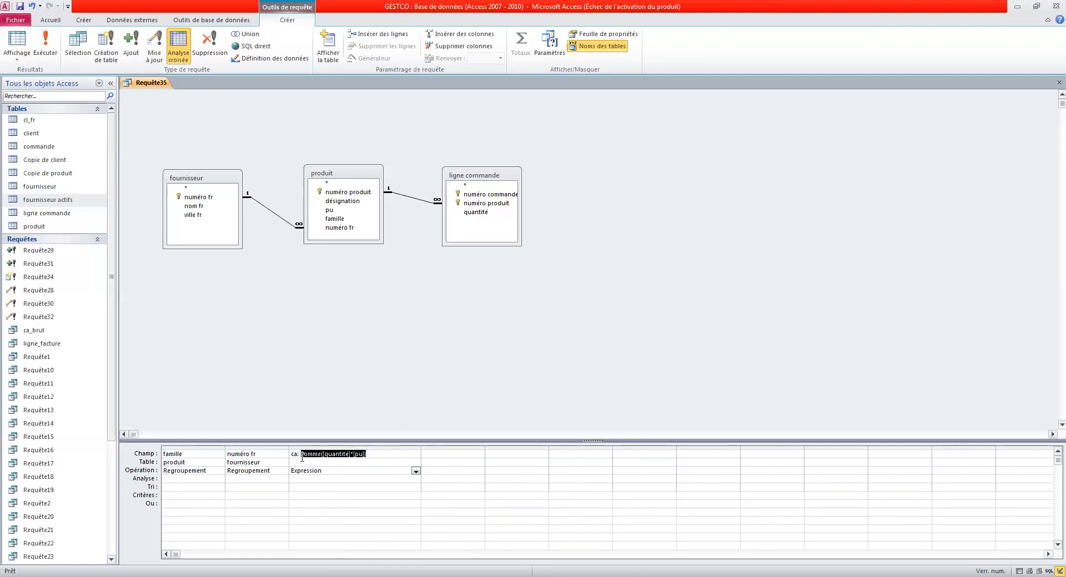
click(378, 456)
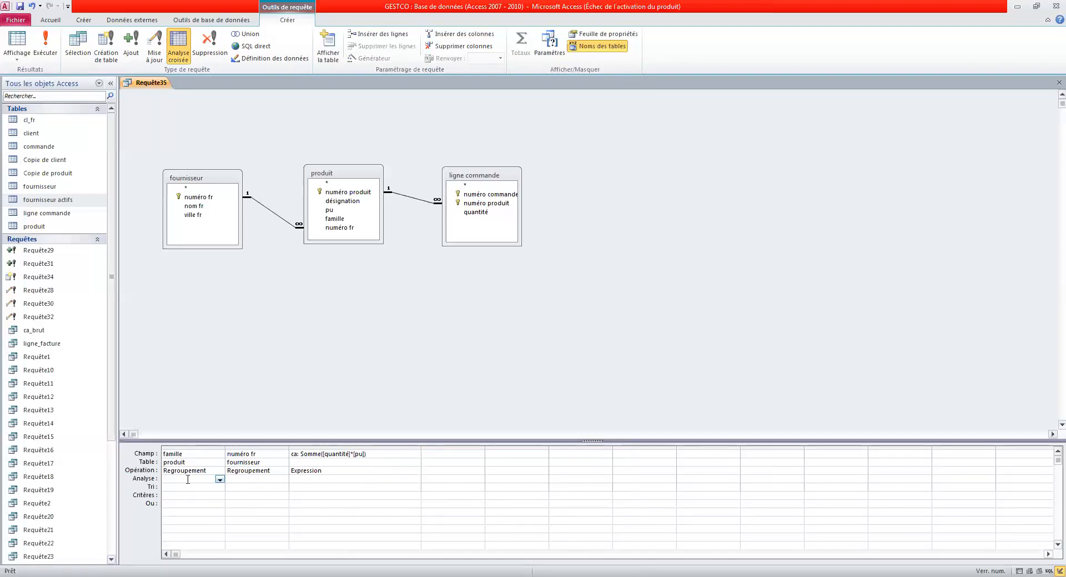
Set the Analyse row to En-tête de ligne for famille and En-tête de colonne for numéro fr.
click(220, 480)
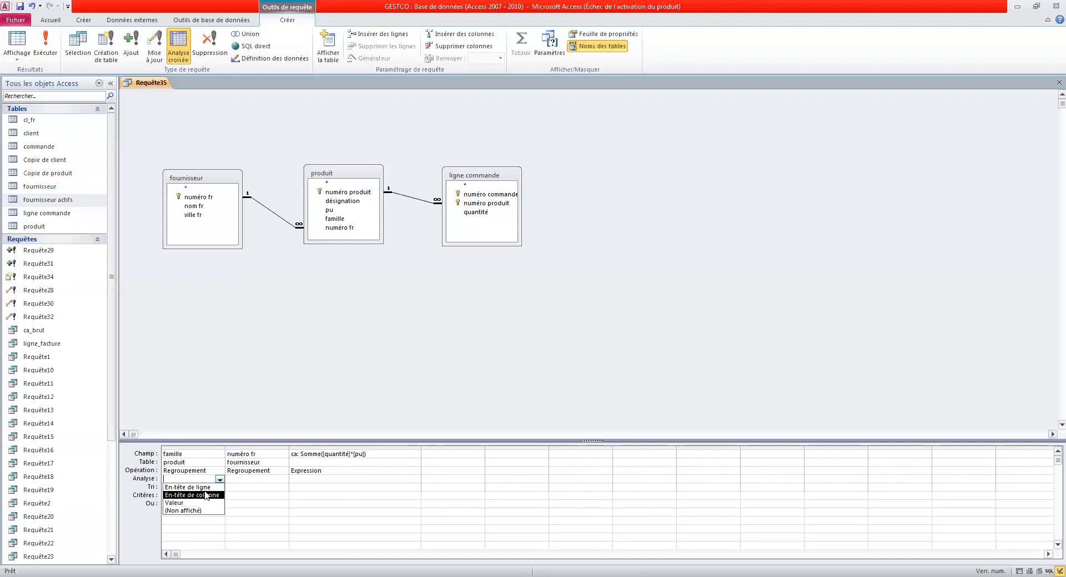
click(206, 488)
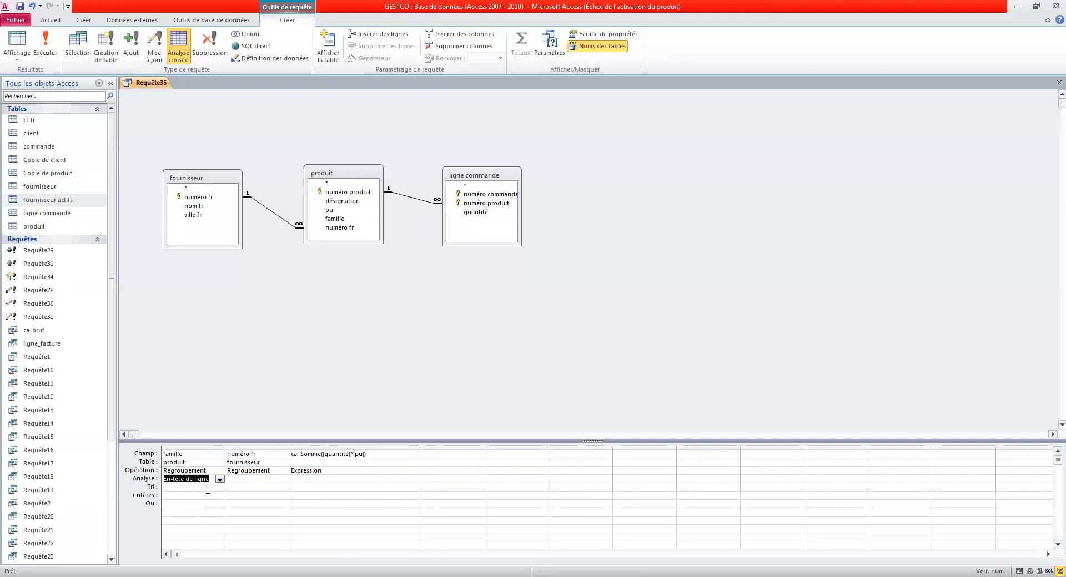
click(254, 480)
click(283, 480)
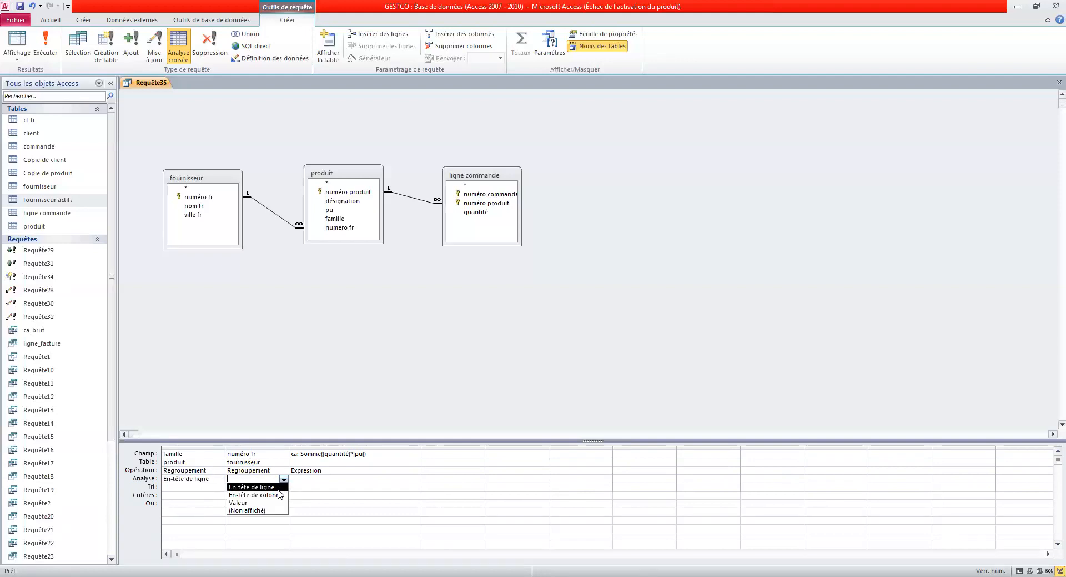
click(279, 496)
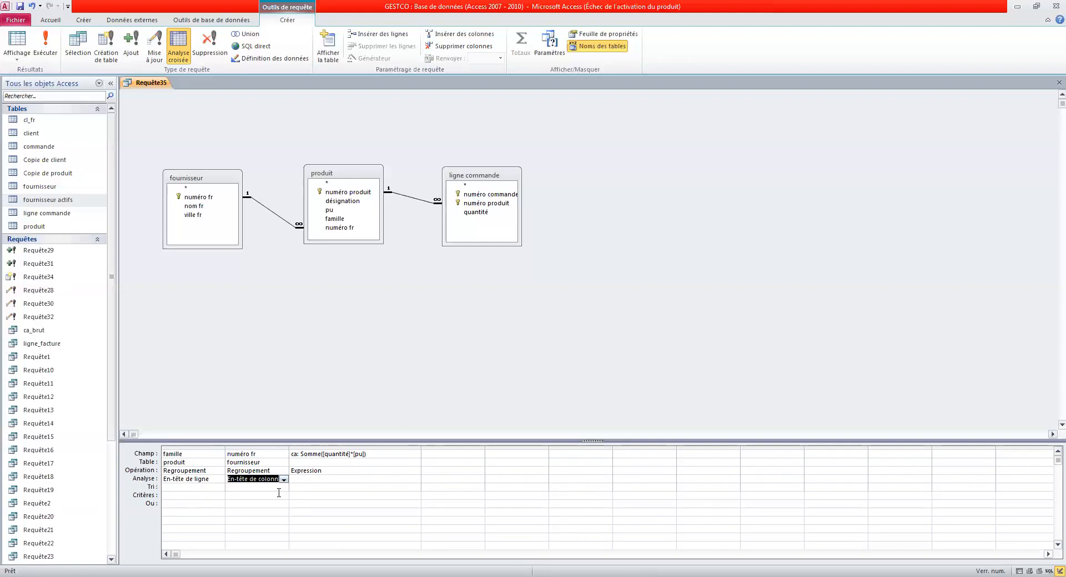
Set the Analyse row to En-tête de colonne for famille and En-tête de ligne for numéro fr.
click(215, 479)
click(220, 479)
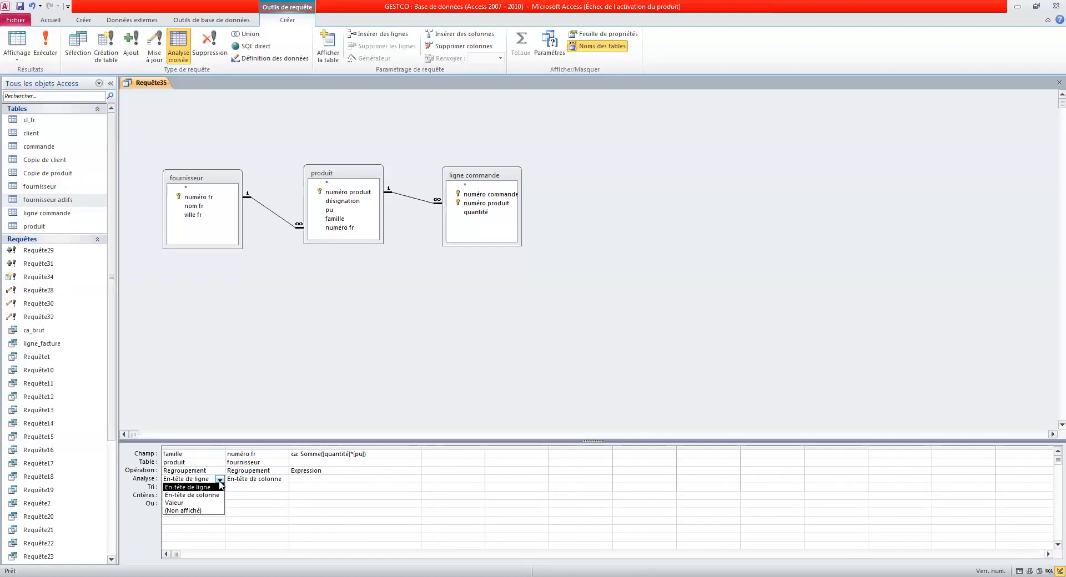
click(214, 494)
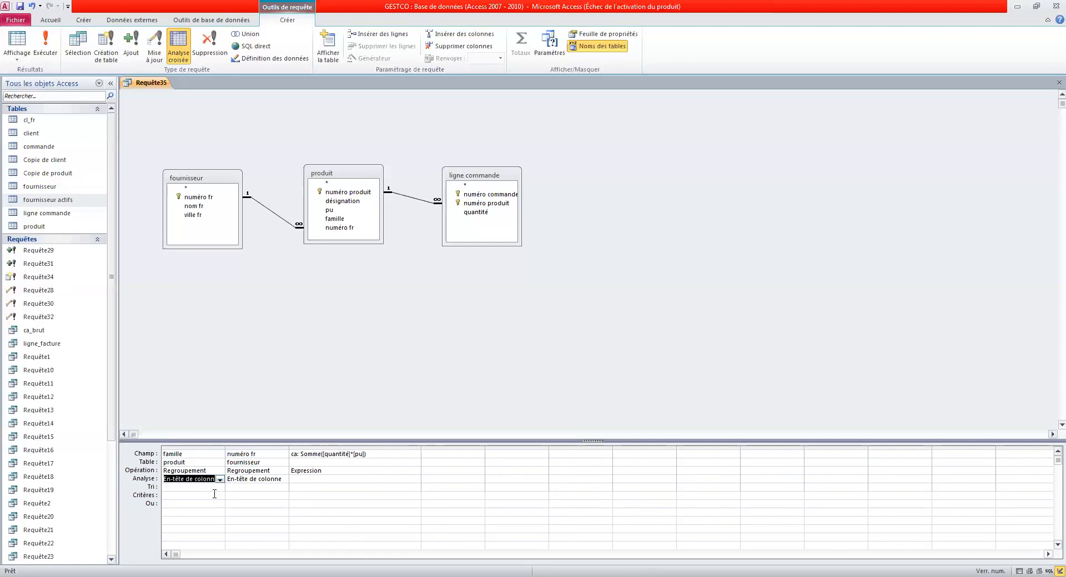
click(261, 480)
click(284, 480)
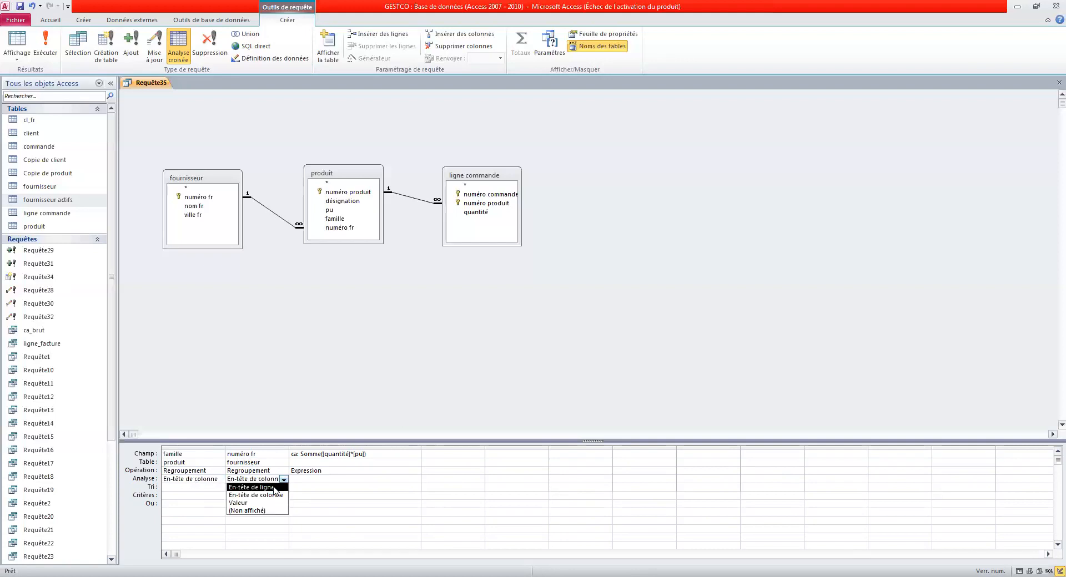
click(274, 487)
Set the Analyse of the calculated ca field to Valeur and run the crosstab query.
click(388, 481)
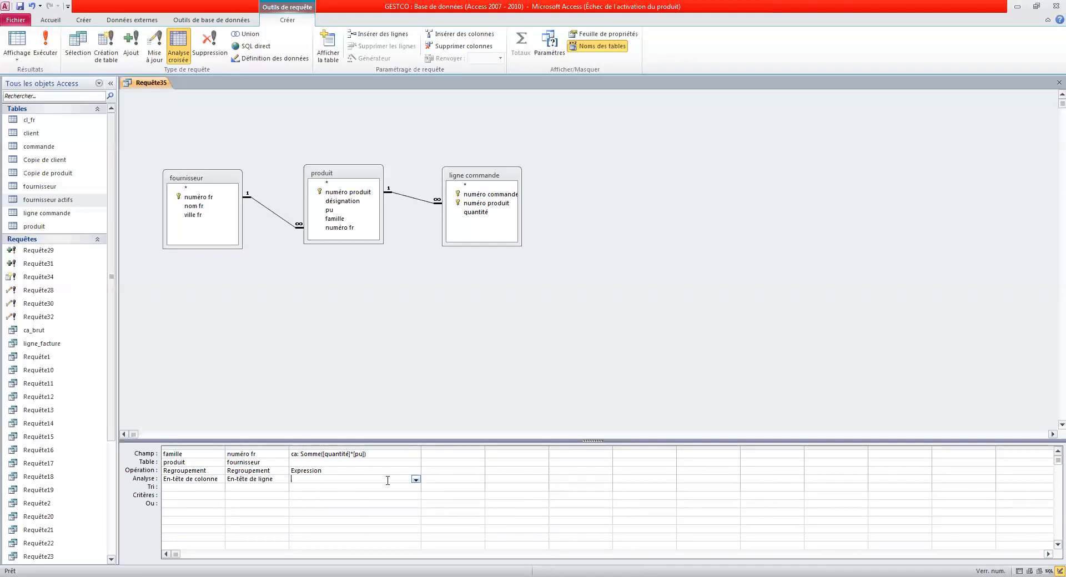
click(416, 479)
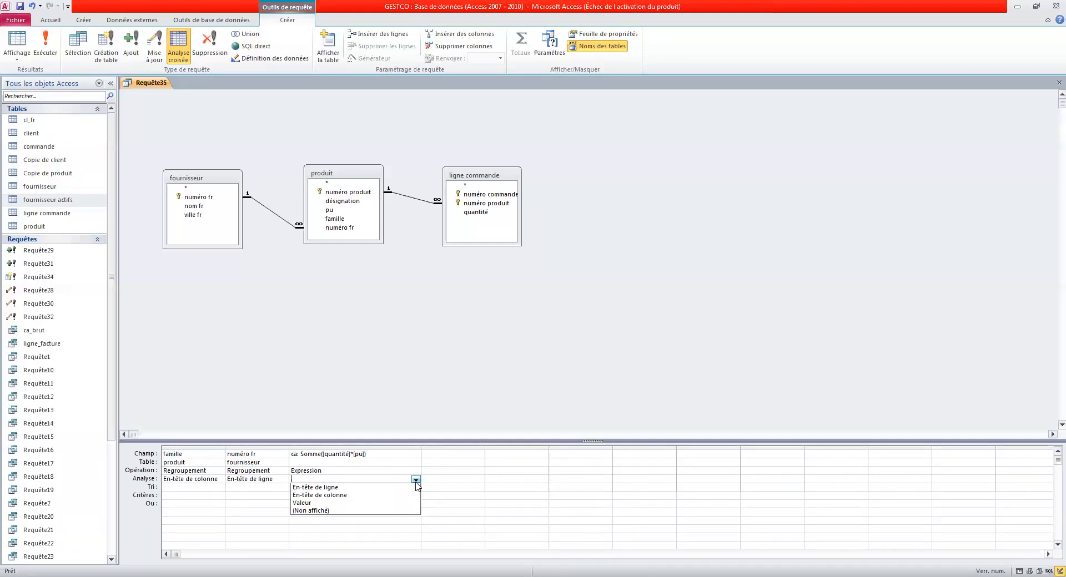
click(321, 503)
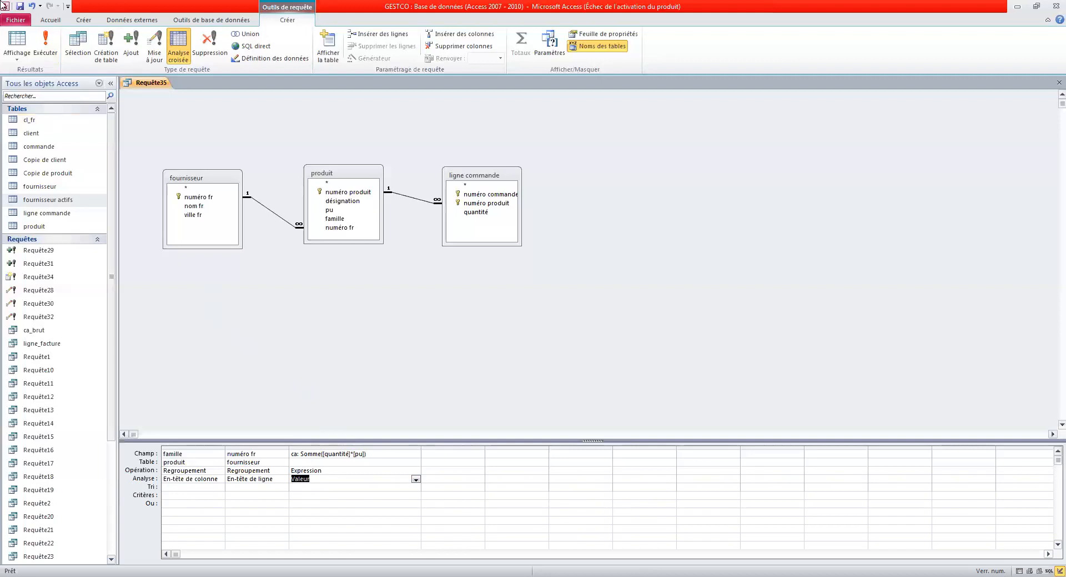
click(47, 56)
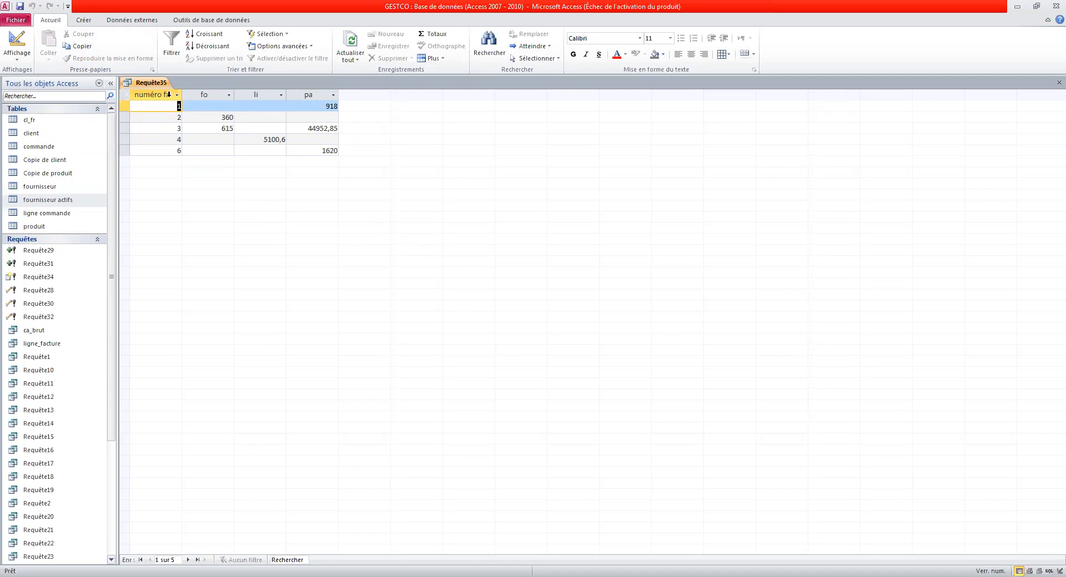
Examine the supplier numbers used as row headings and the rows of individual suppliers in the crosstab result.
click(174, 106)
click(172, 117)
click(174, 128)
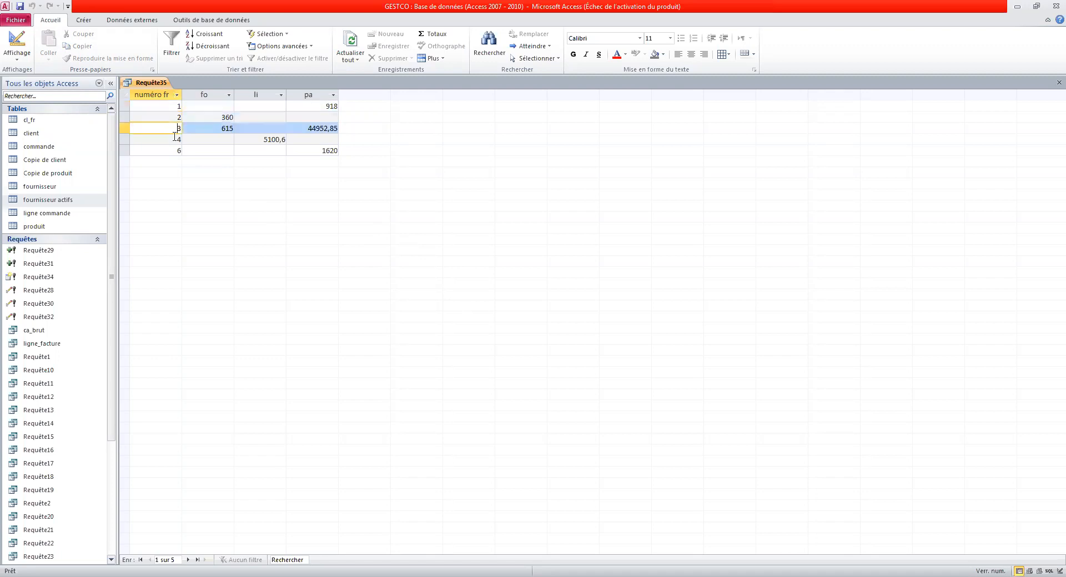
click(175, 141)
click(174, 150)
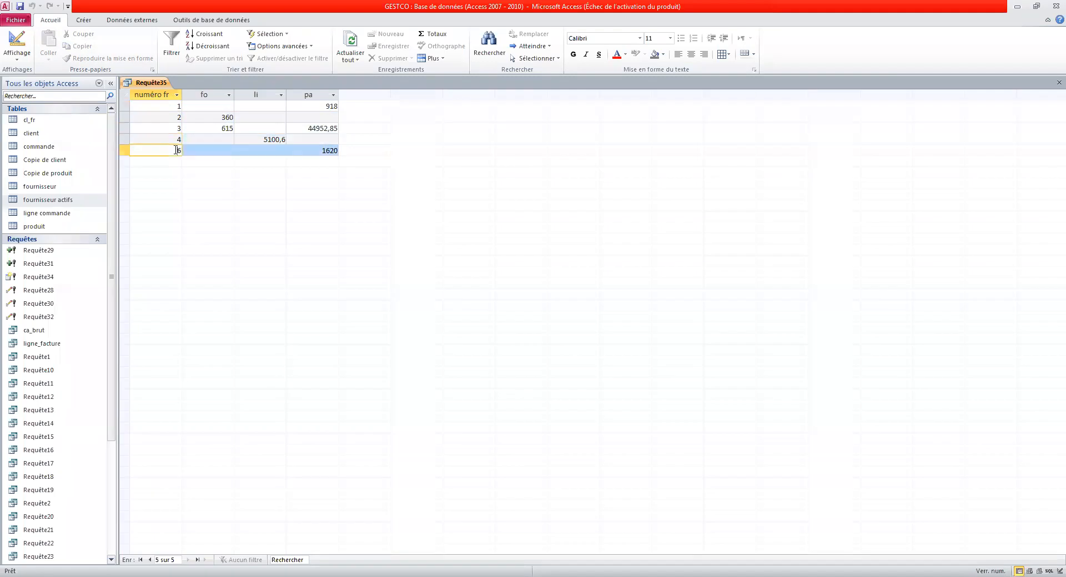
click(169, 102)
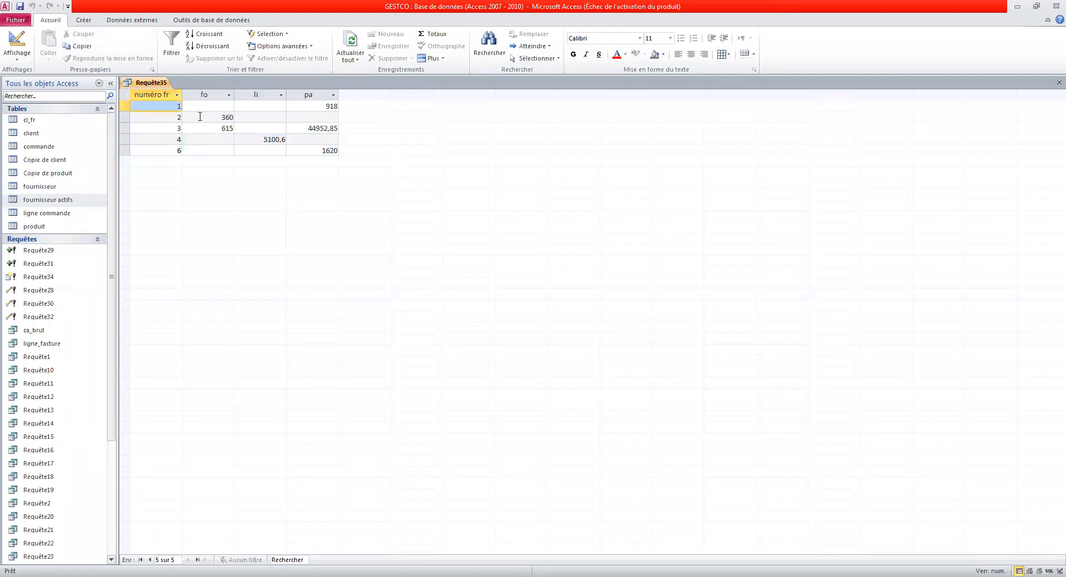
click(177, 118)
key(shift+End)
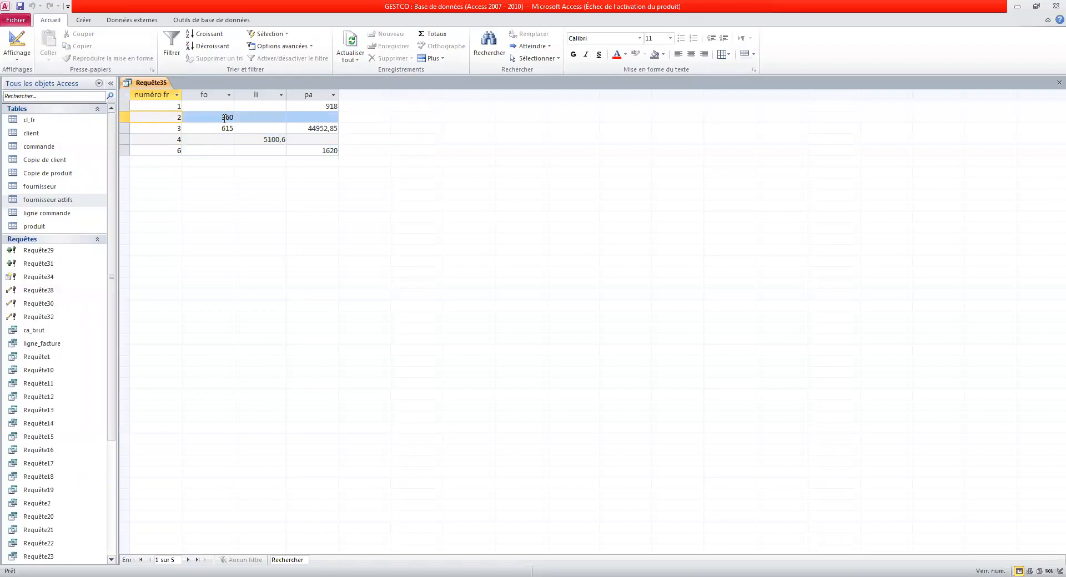
click(172, 127)
key(shift+End)
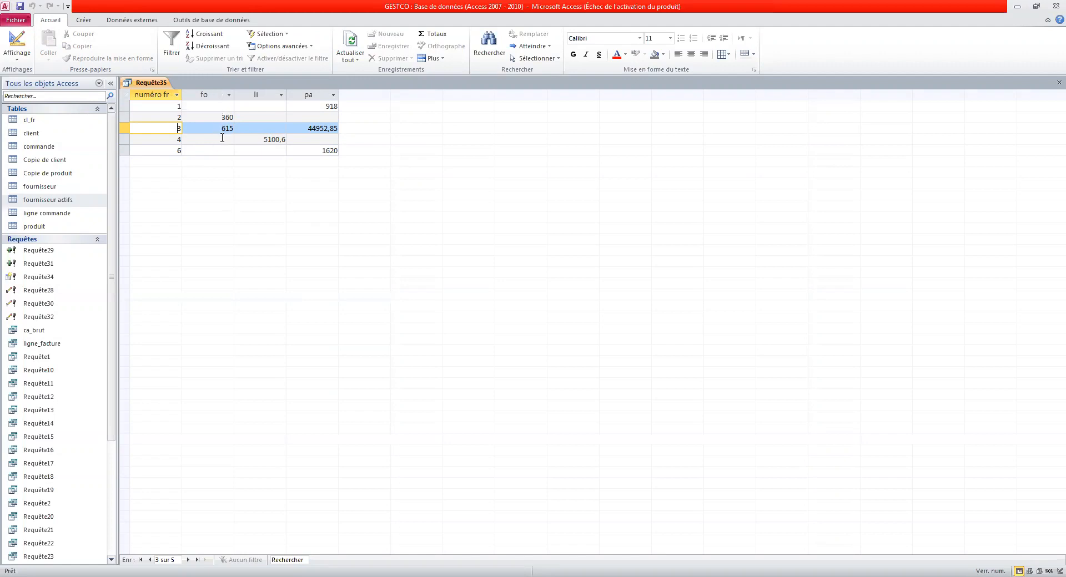
Examine the fo, li and pa family columns and the turnover values they contain.
click(205, 95)
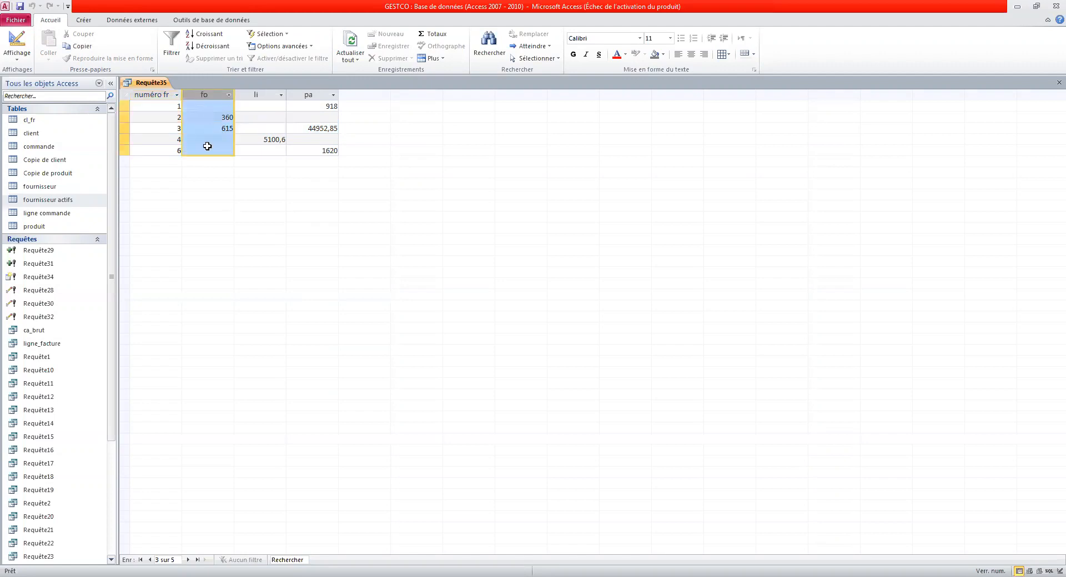
click(254, 95)
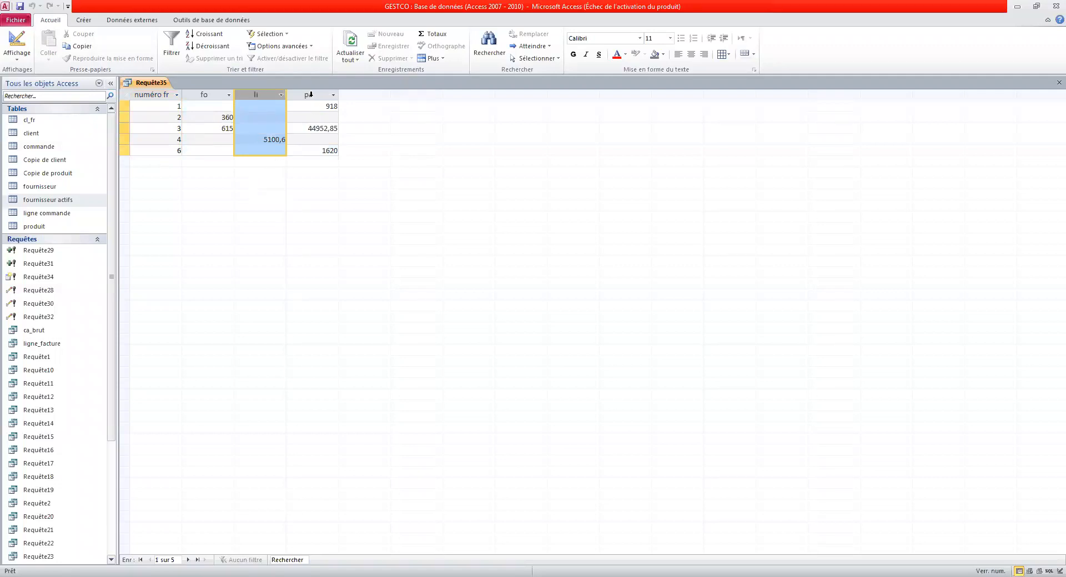
click(311, 94)
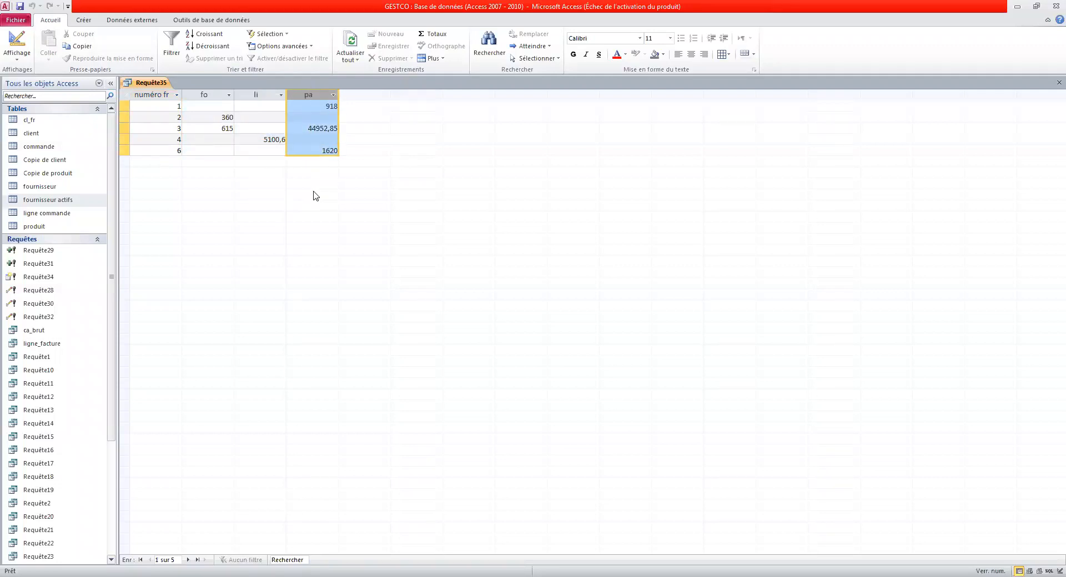
click(226, 117)
click(228, 127)
click(274, 139)
click(328, 125)
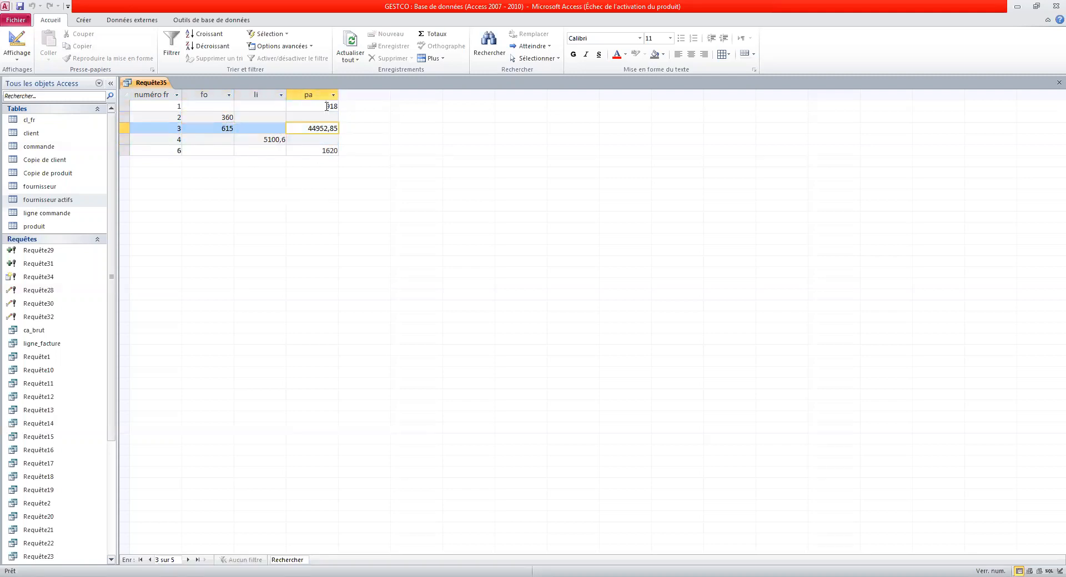
click(326, 106)
click(323, 150)
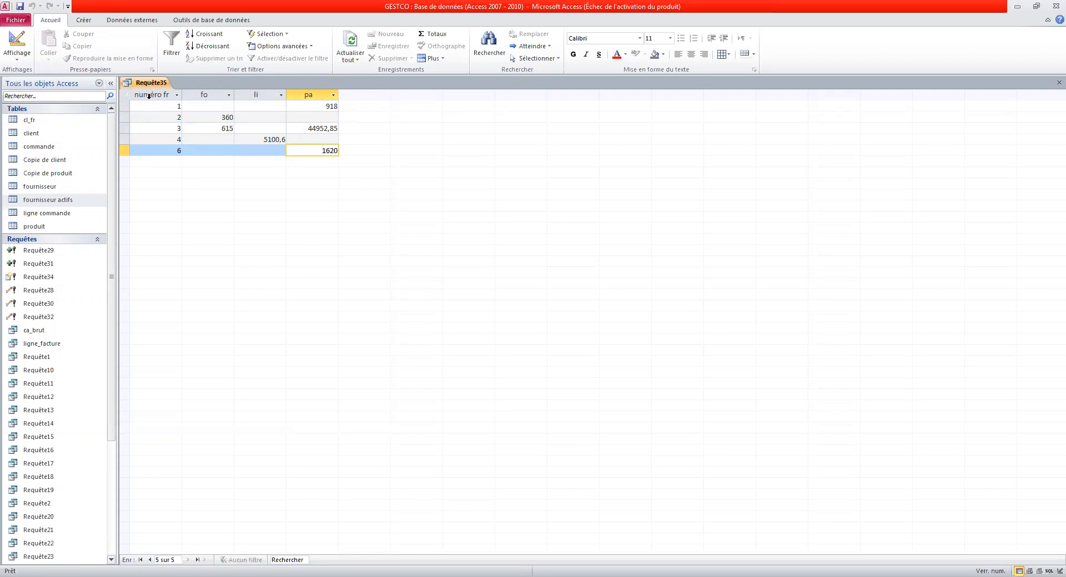
Review the turnover per family of suppliers 1 and 3, including the empty cells of supplier 1.
click(179, 106)
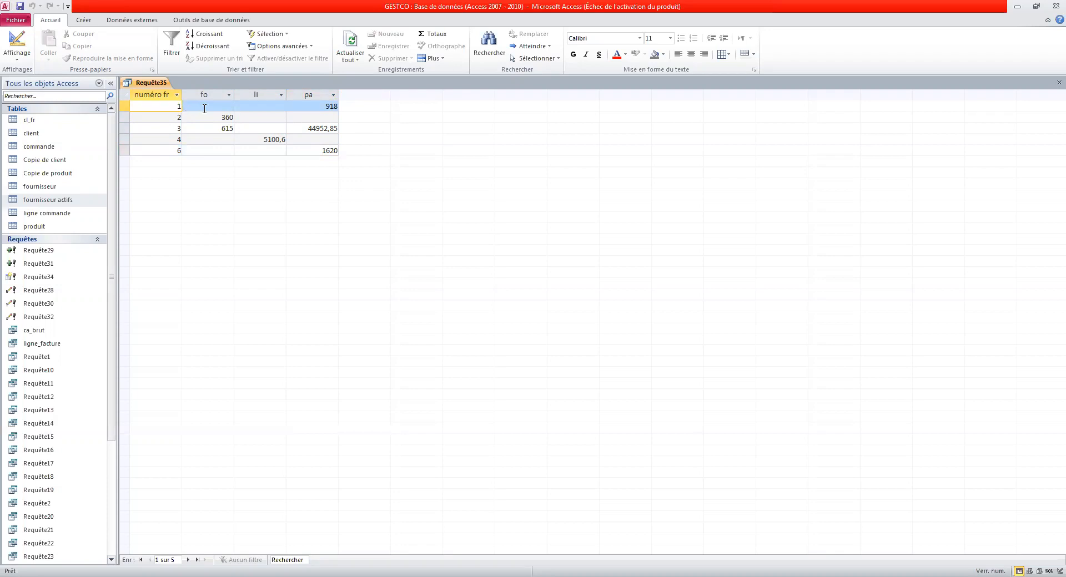
click(204, 109)
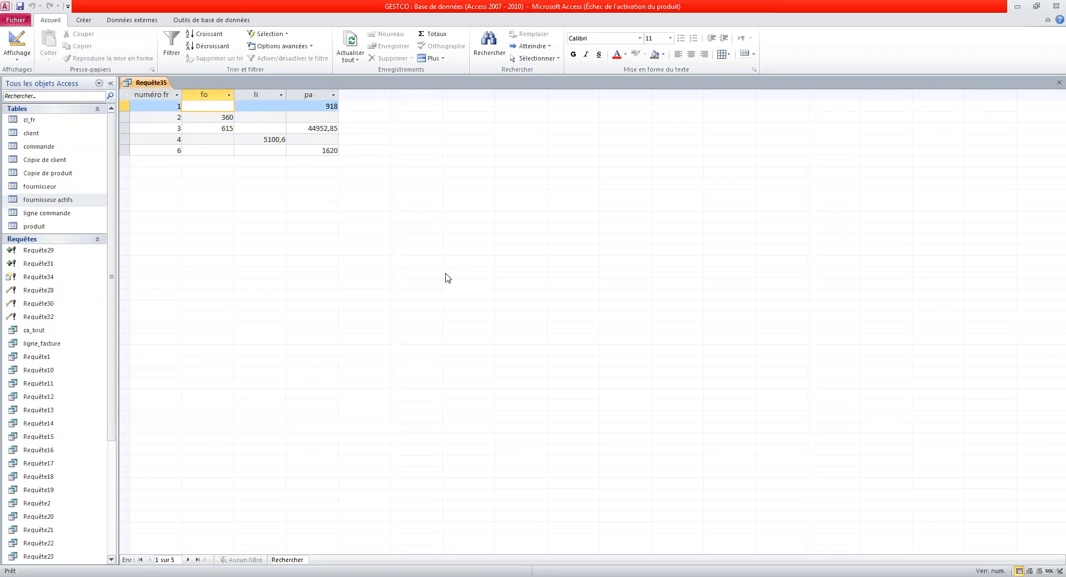
click(272, 105)
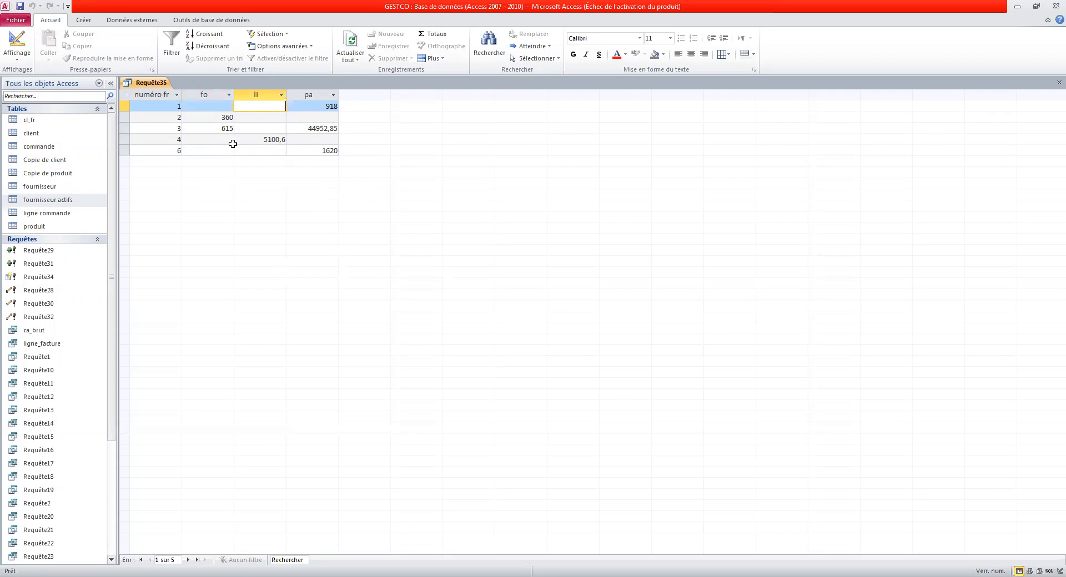
click(312, 107)
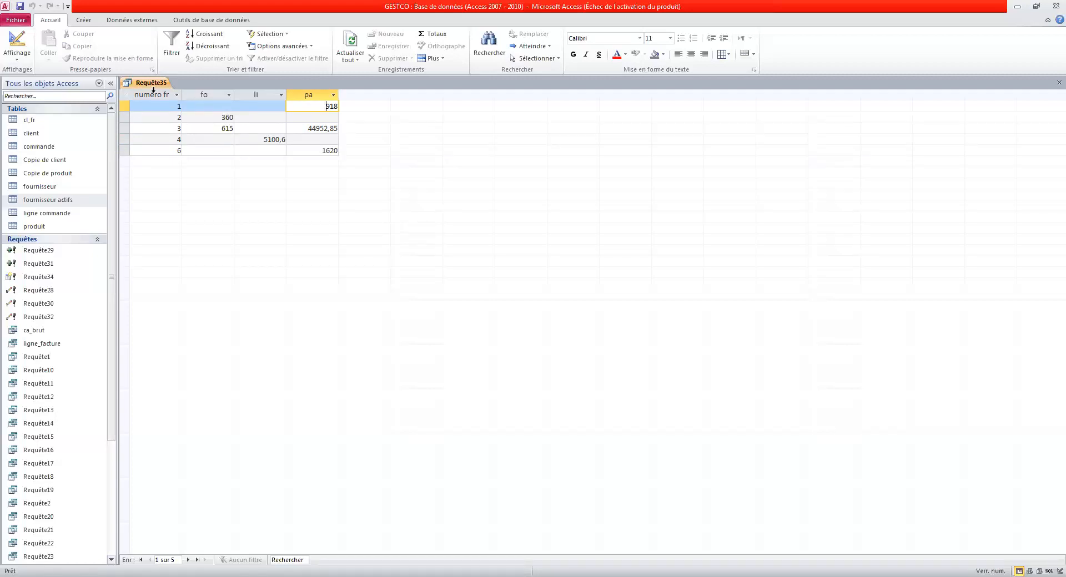
click(169, 128)
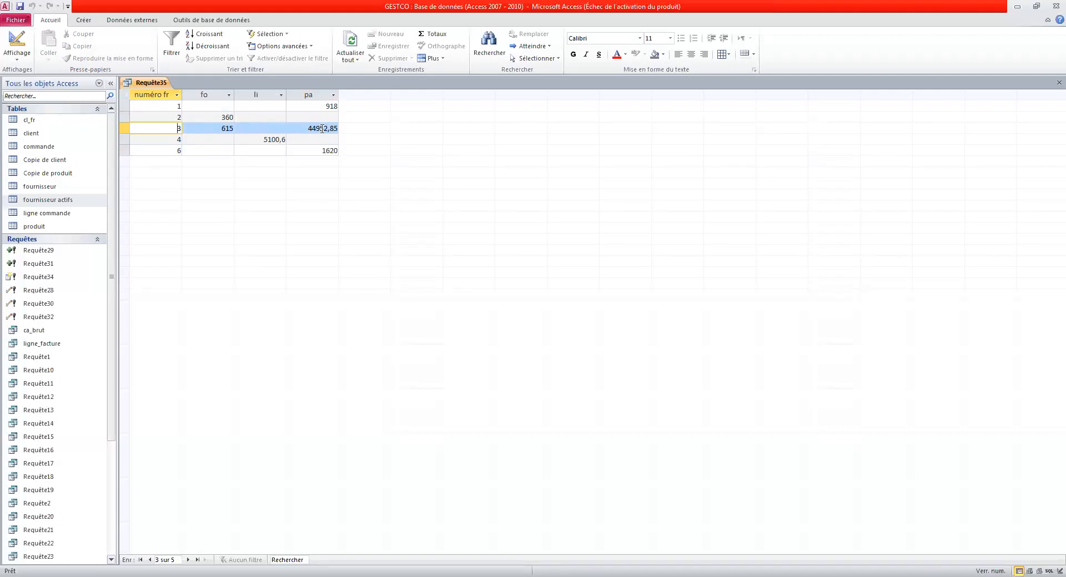
drag(220, 129, 241, 129)
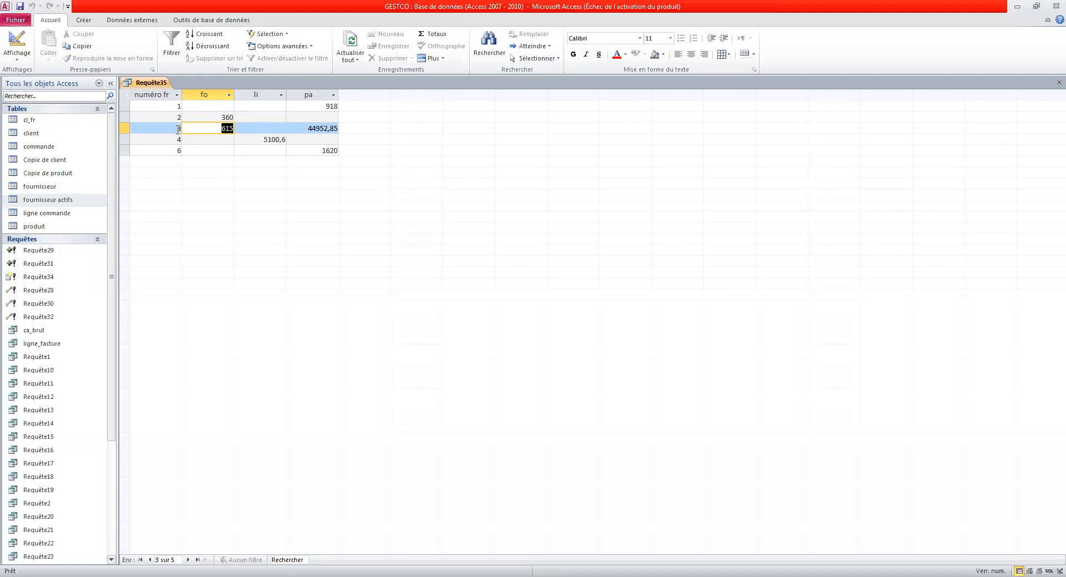
click(326, 131)
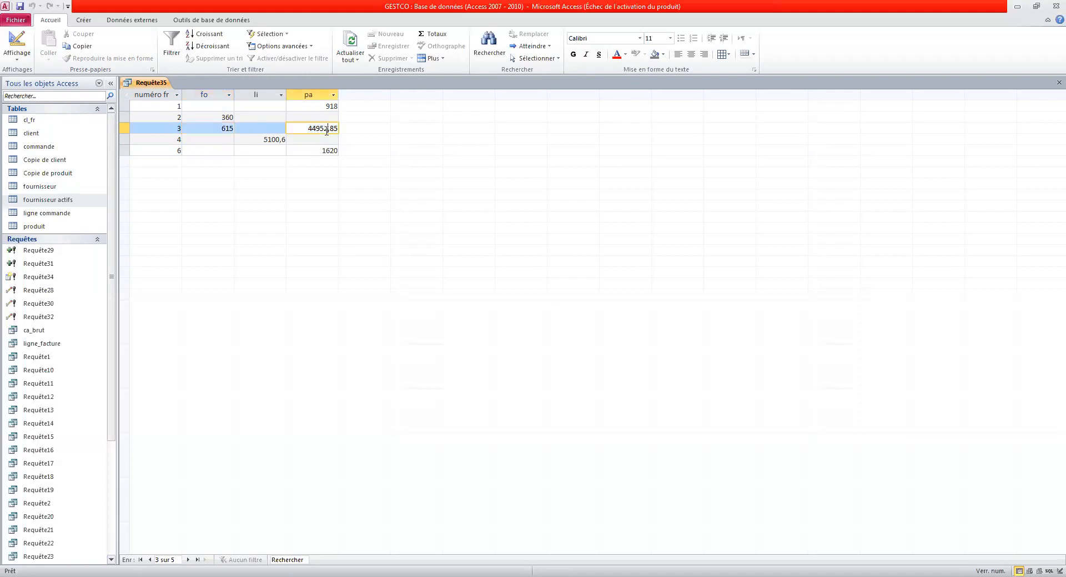
drag(304, 129, 350, 128)
Close the crosstab query and save it under the name Requête35.
click(1059, 83)
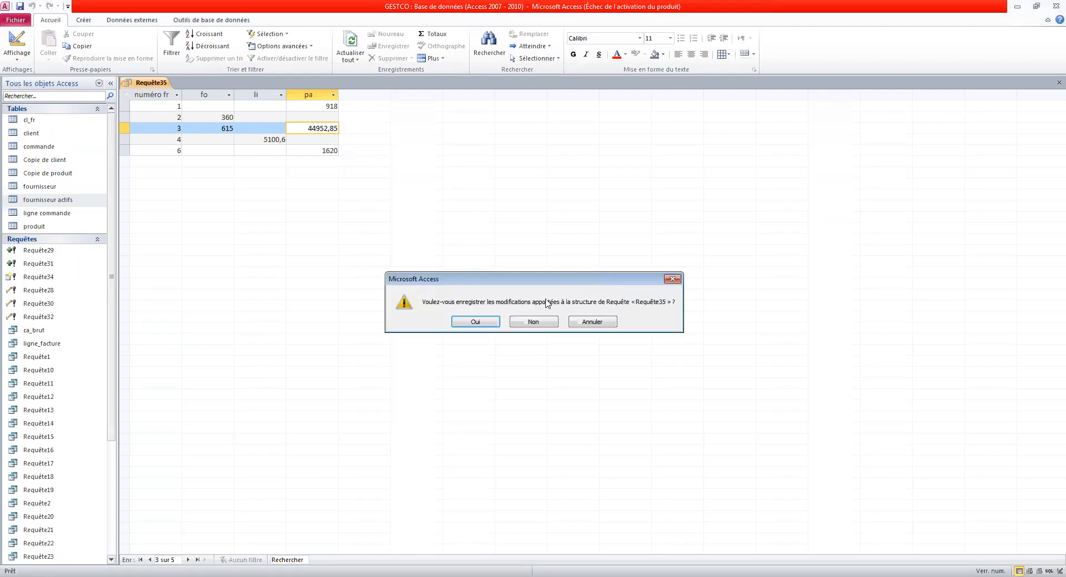
click(477, 322)
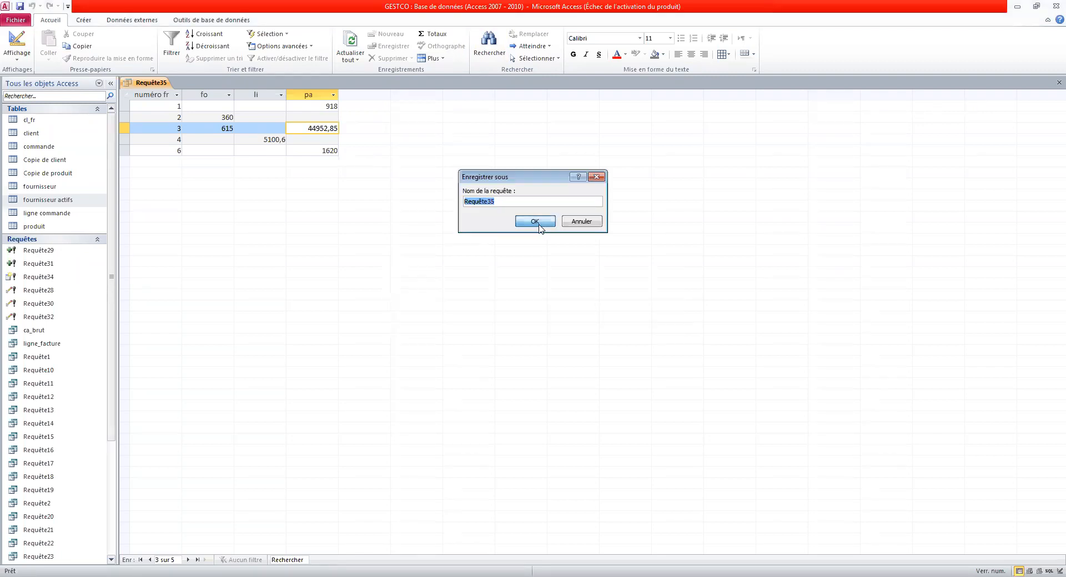
click(540, 225)
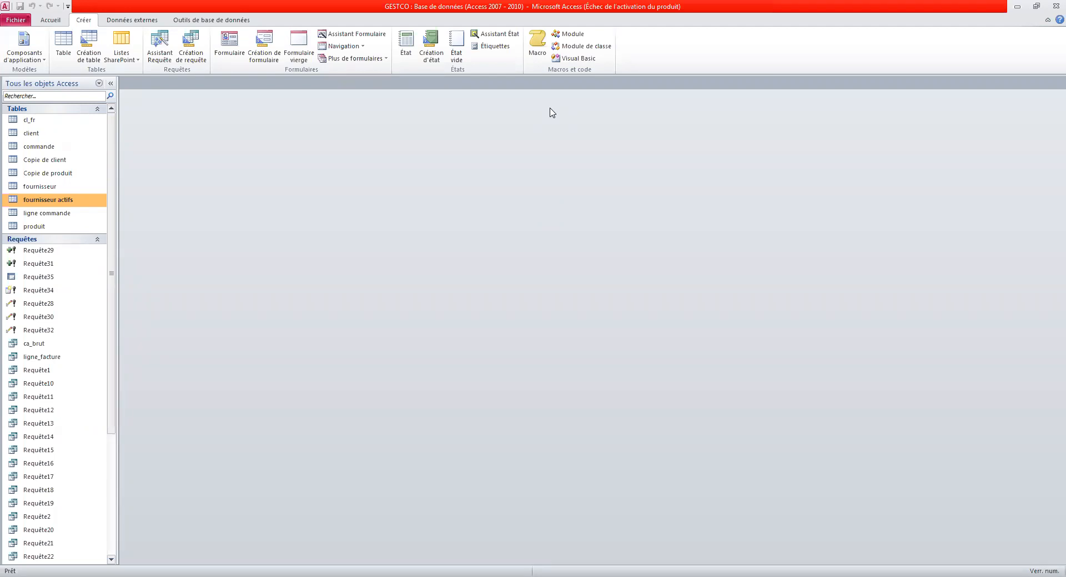
Switch to the Word document Apprendre le SQL.docx to view the SQL course.
click(573, 24)
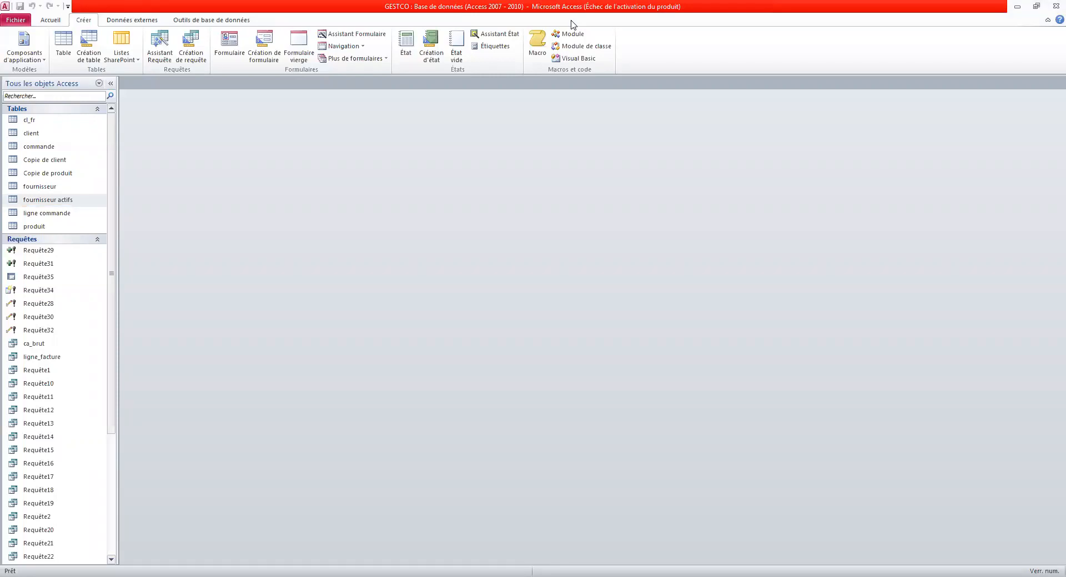
click(839, 366)
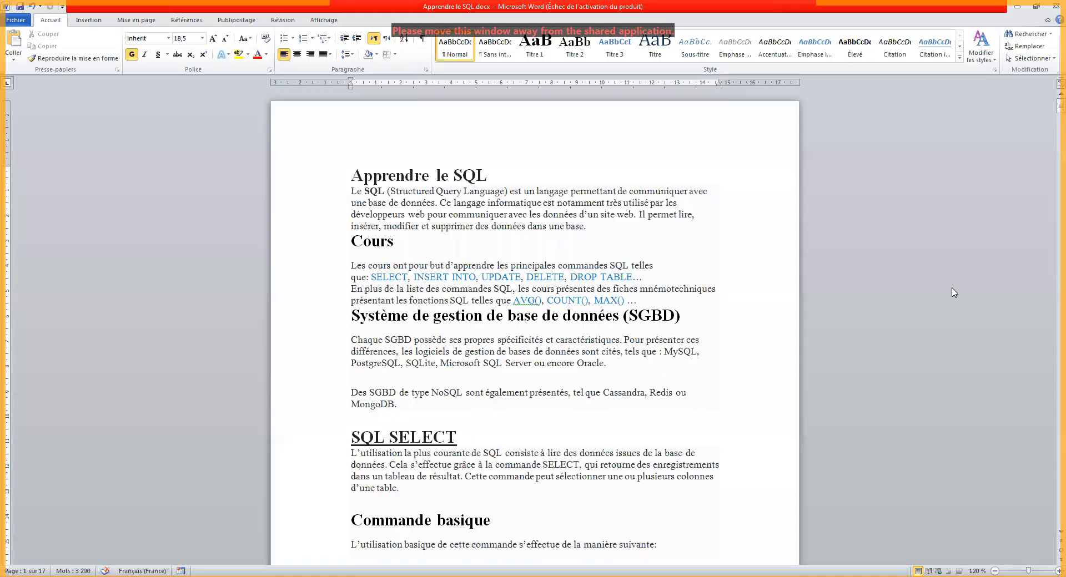
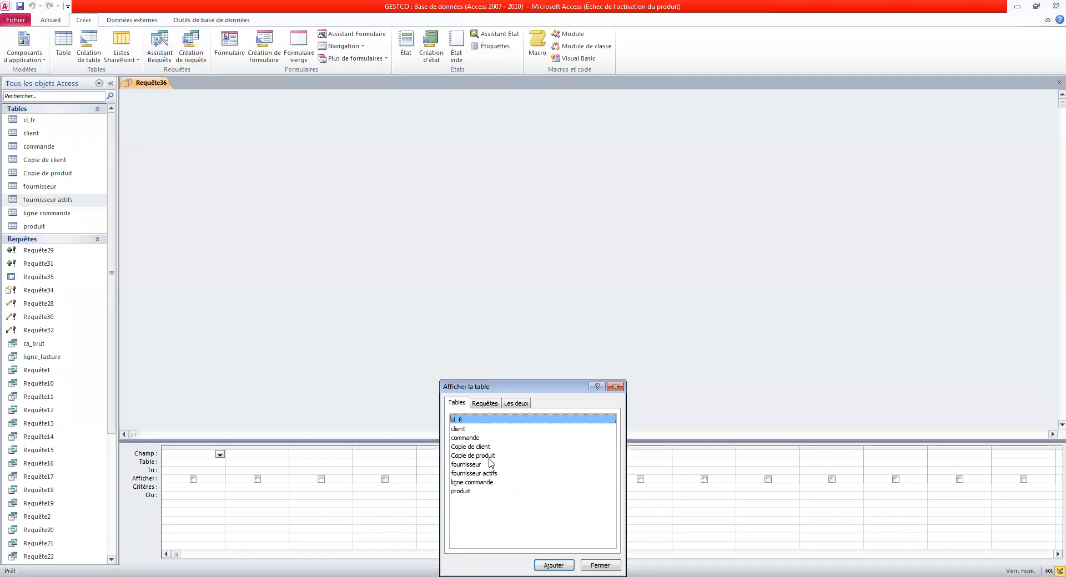
Dismiss the table selection without adding any table and switch the new query to SQL view.
click(615, 387)
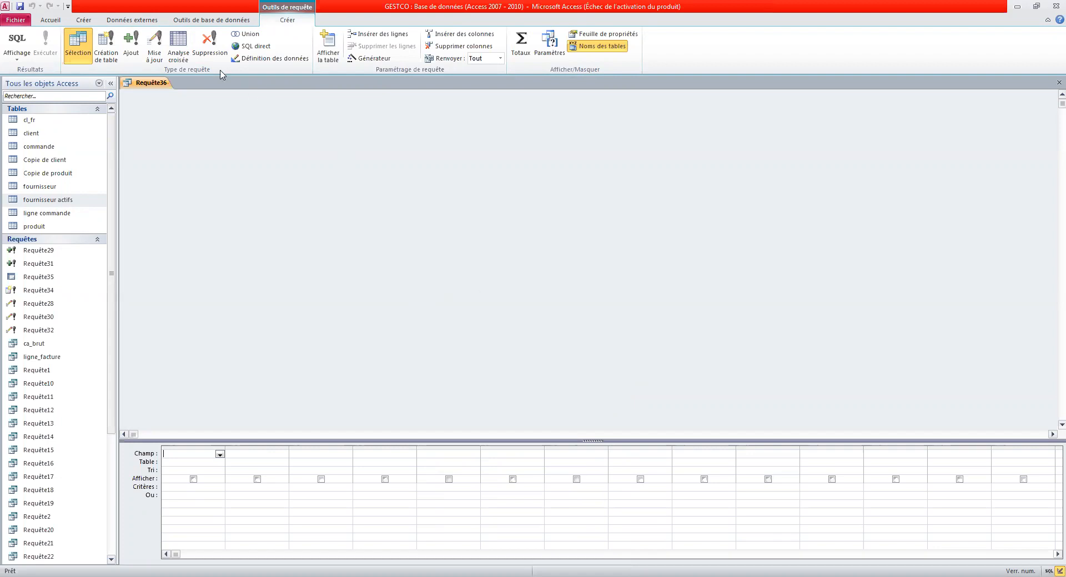
click(21, 60)
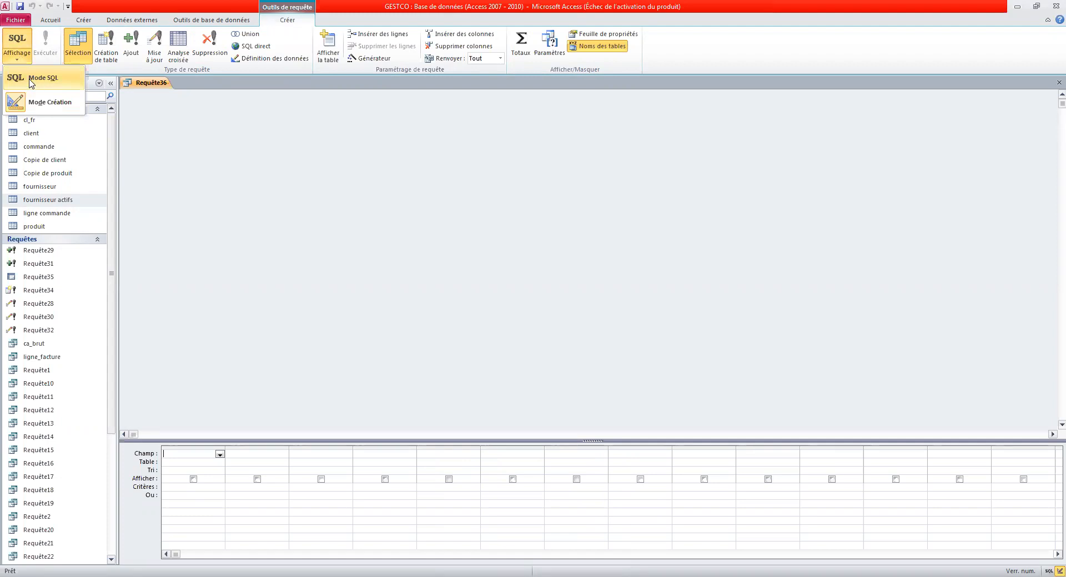
click(31, 82)
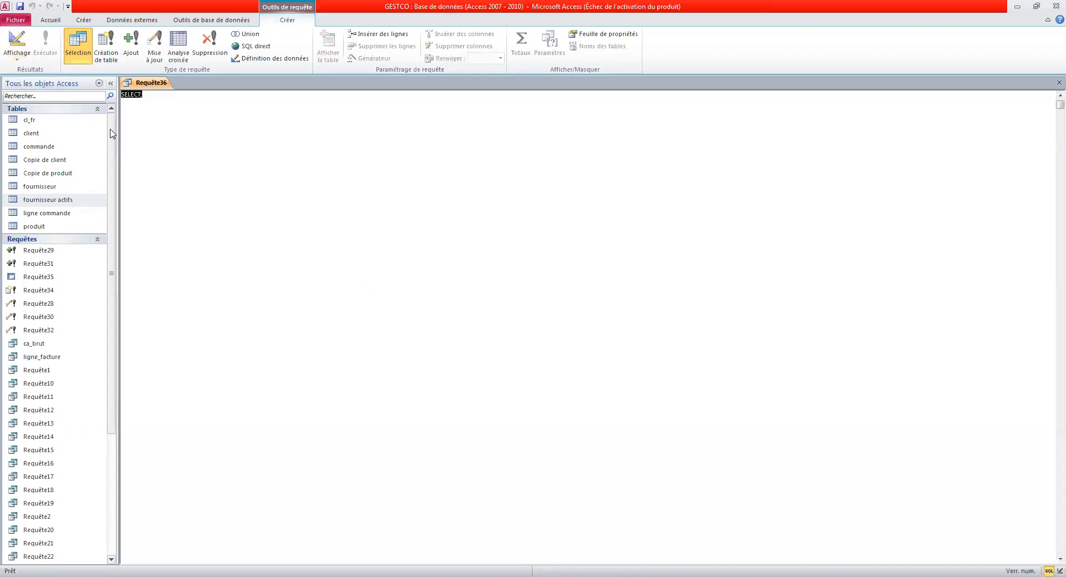
click(8, 60)
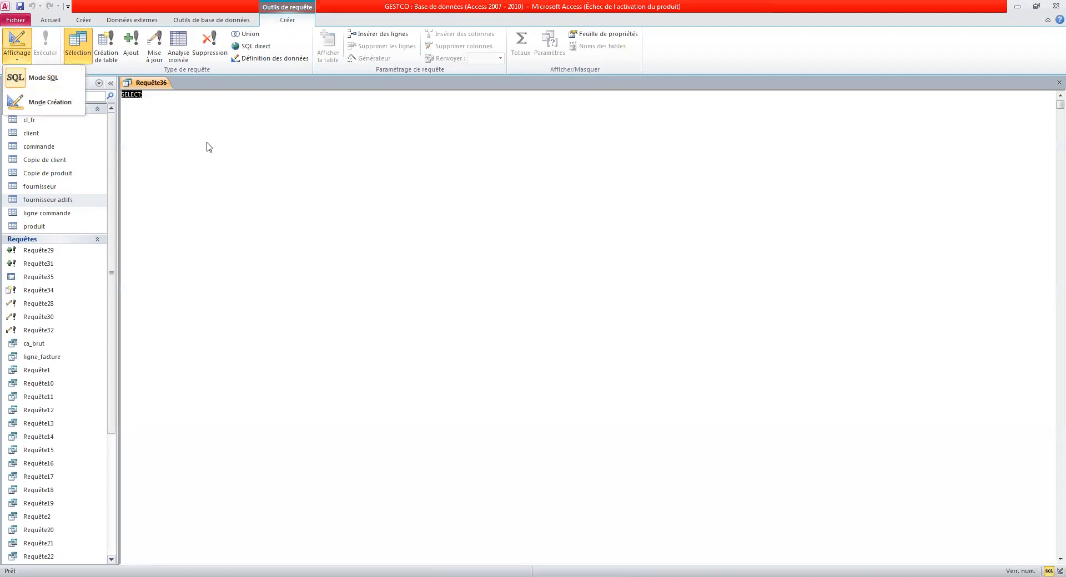
click(139, 91)
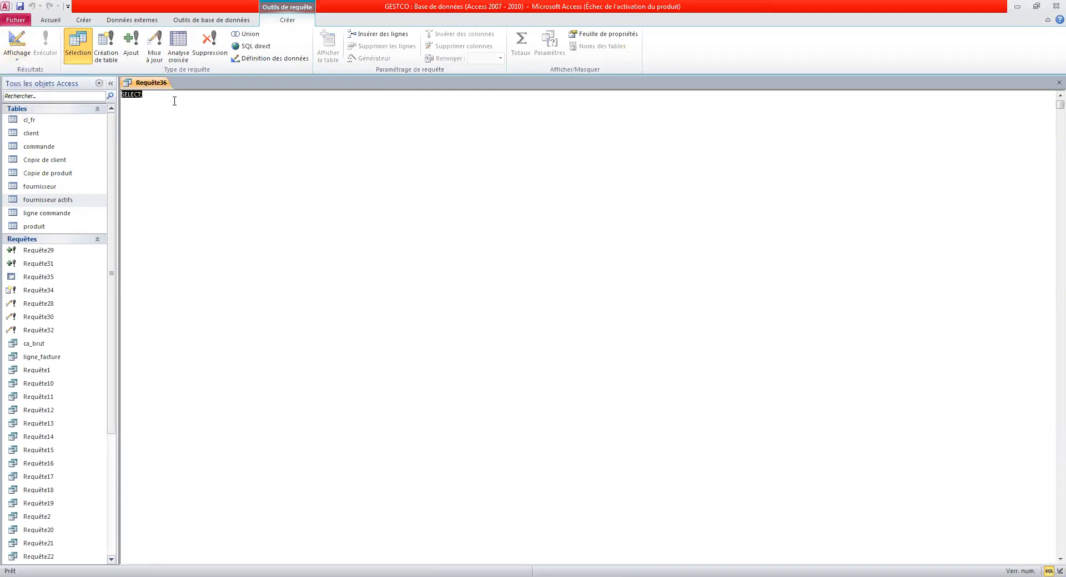
Replace the default statement with SELECT adresse FROM client and run the query.
click(147, 95)
drag(148, 96, 120, 96)
text(SELECT adresse FROM client)
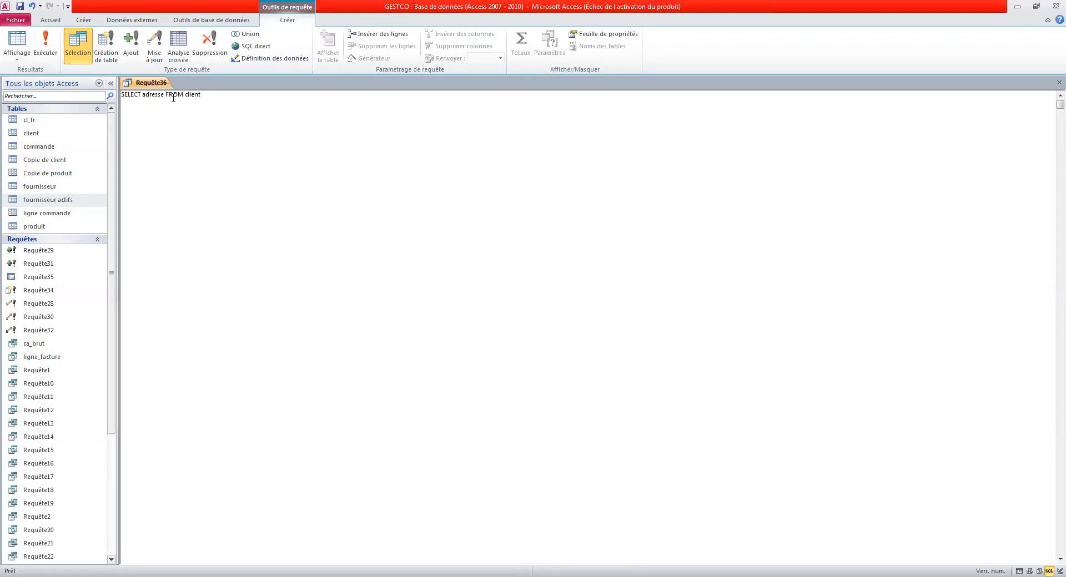
click(205, 97)
click(45, 45)
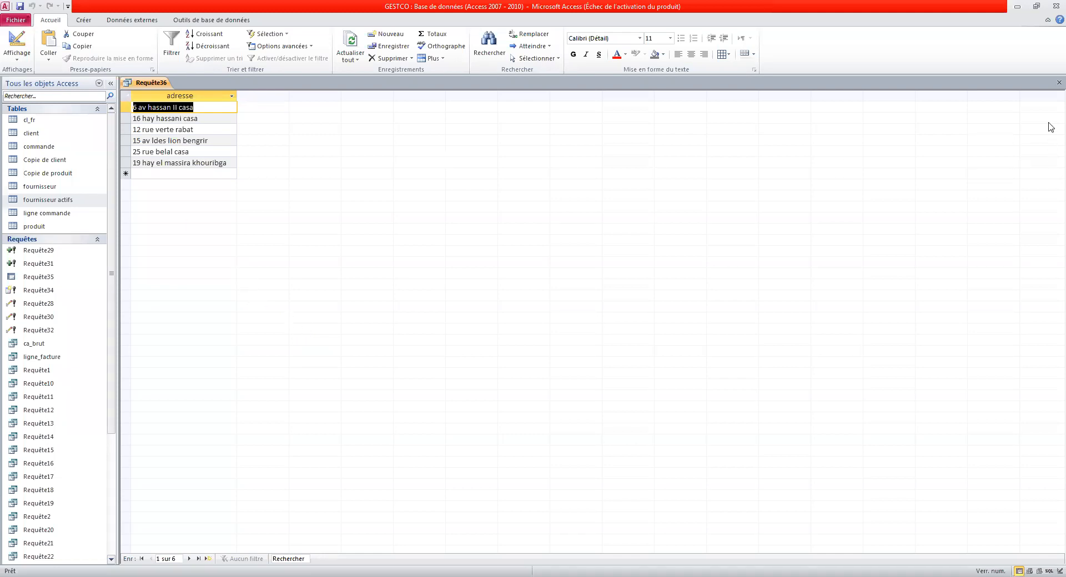
Close the SQL query and save it under the name Requête36.
click(1057, 84)
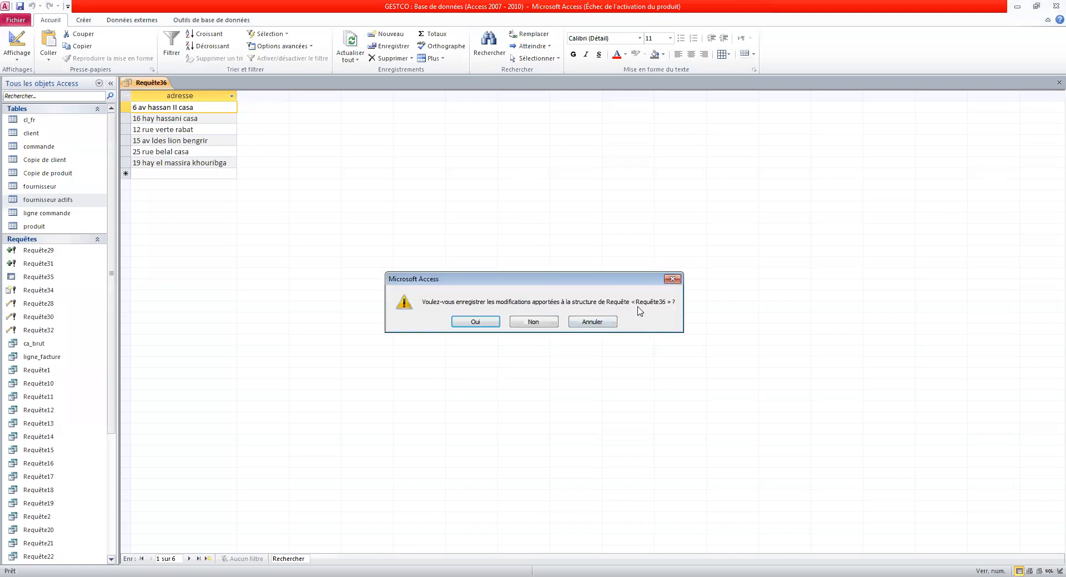
click(484, 323)
click(534, 221)
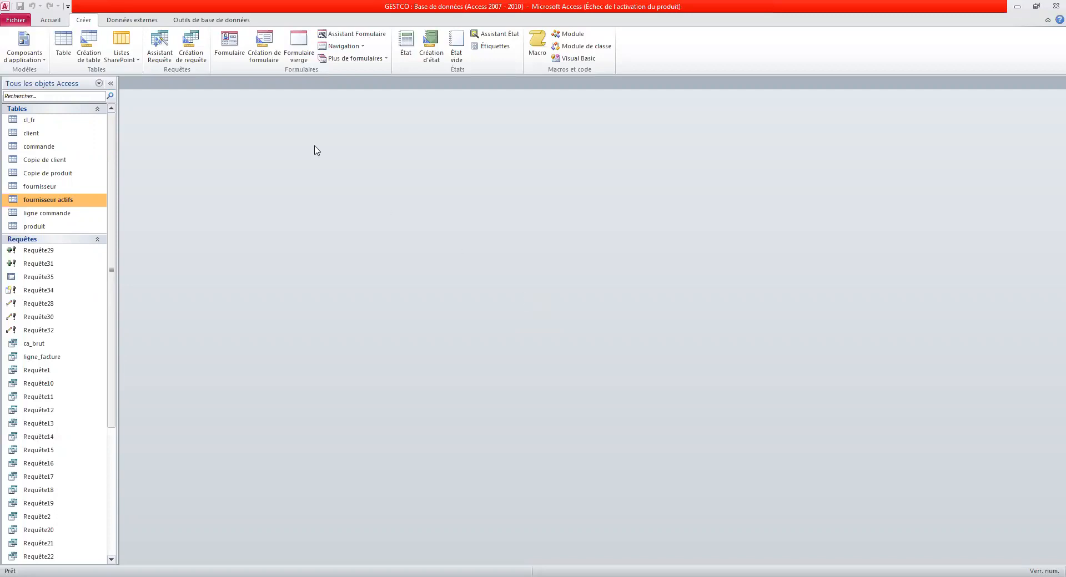
Build a new design-view query on the client table with only the adresse field and run it.
click(195, 57)
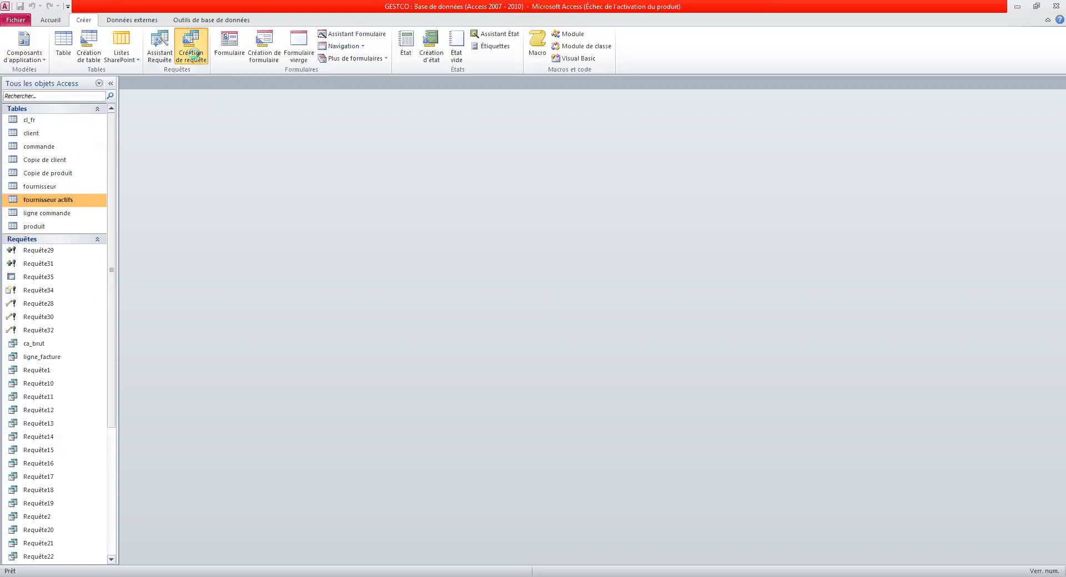
click(463, 430)
click(549, 564)
click(605, 565)
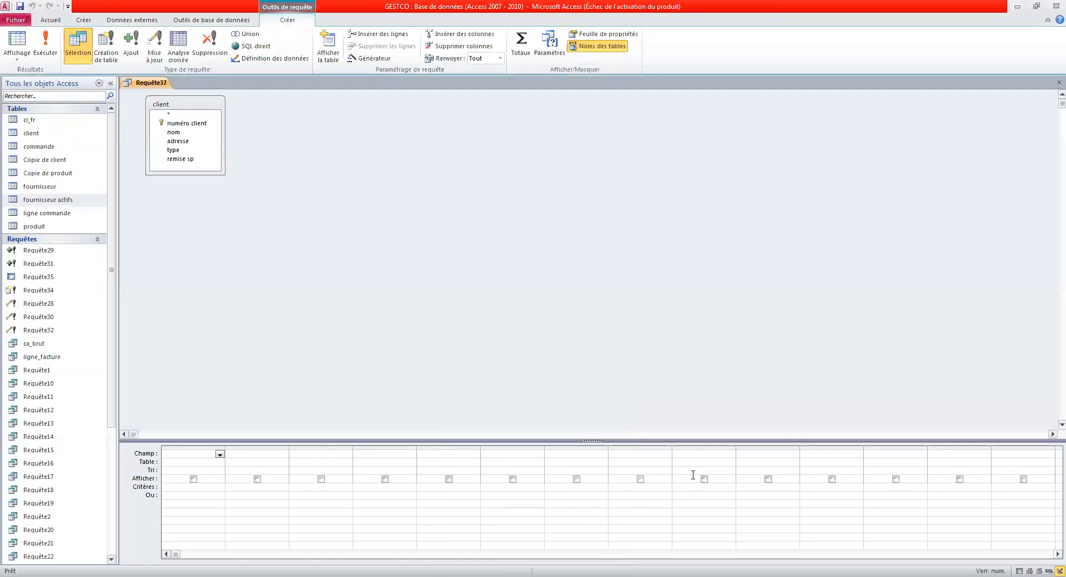
double_click(184, 141)
click(46, 44)
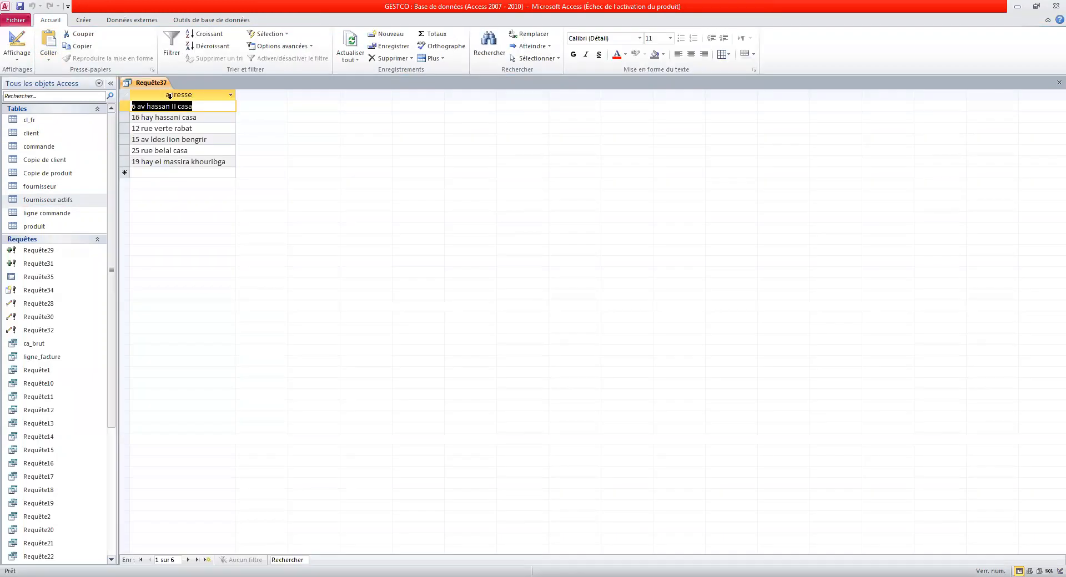
Display the SQL statement behind the client address query and examine the field reference after SELECT.
click(15, 59)
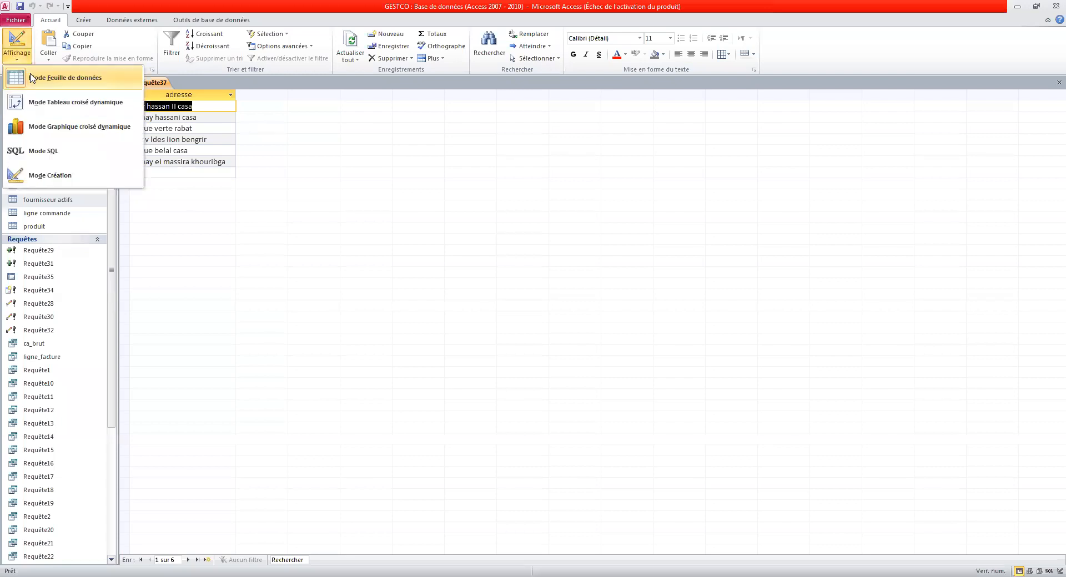
click(45, 159)
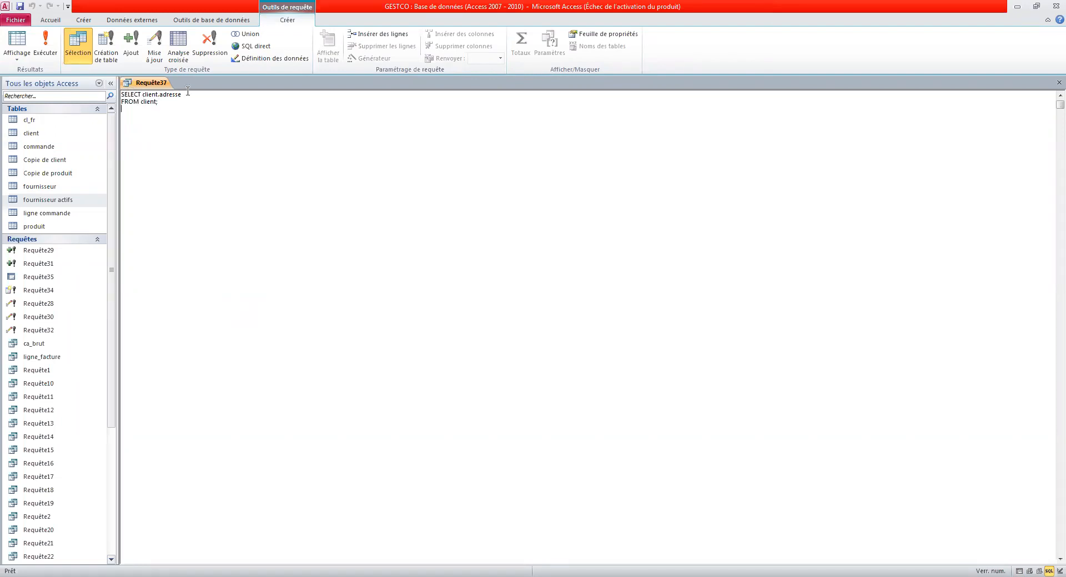
click(144, 96)
drag(143, 96, 185, 97)
click(197, 108)
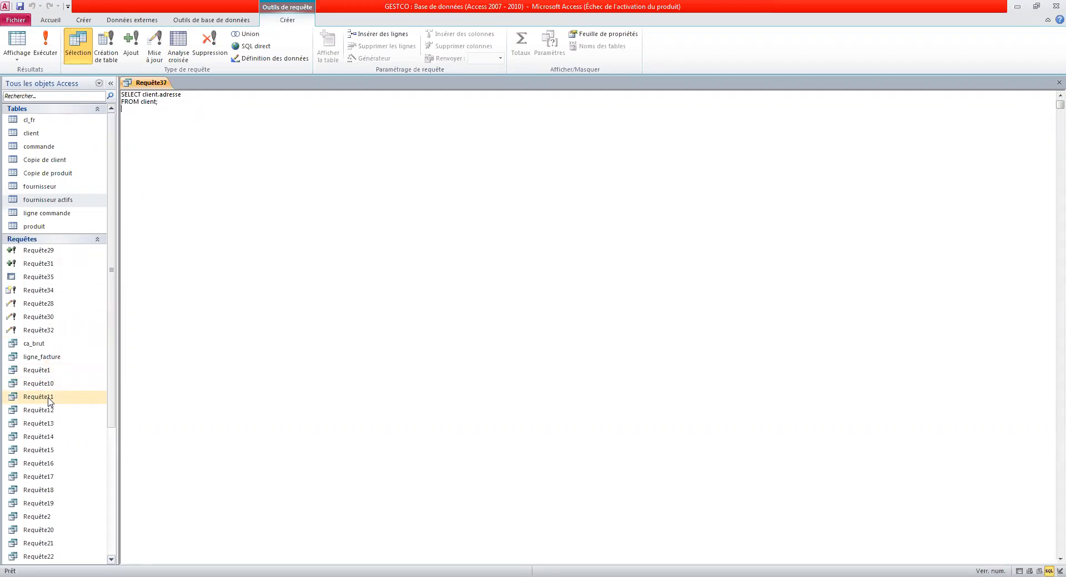
Close the client address query and save it under the name Requête37.
click(1058, 83)
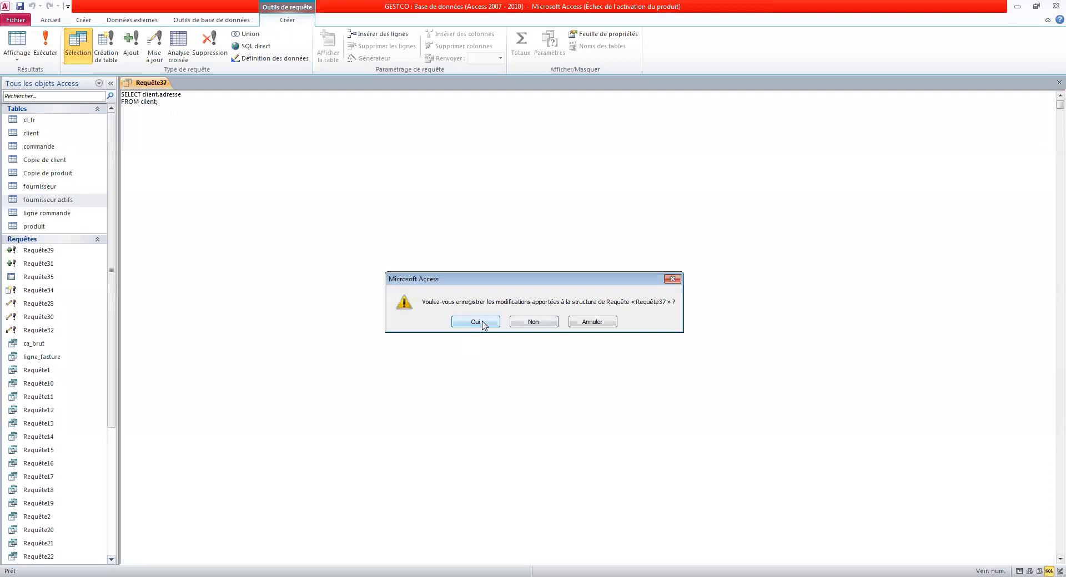
click(476, 322)
click(533, 223)
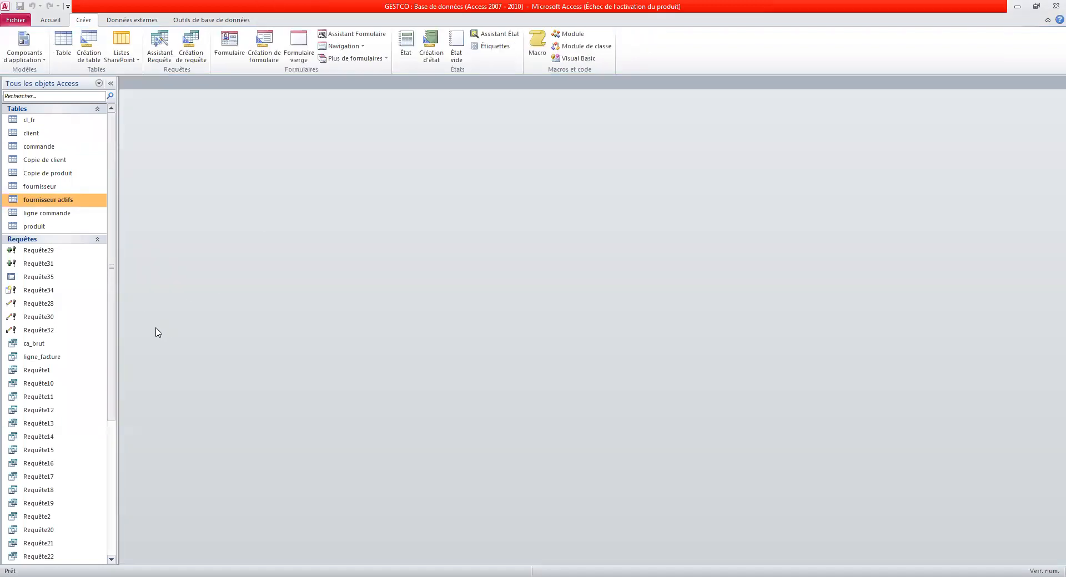
Open the saved query Requête15 in design view and display its SQL statement.
click(14, 451)
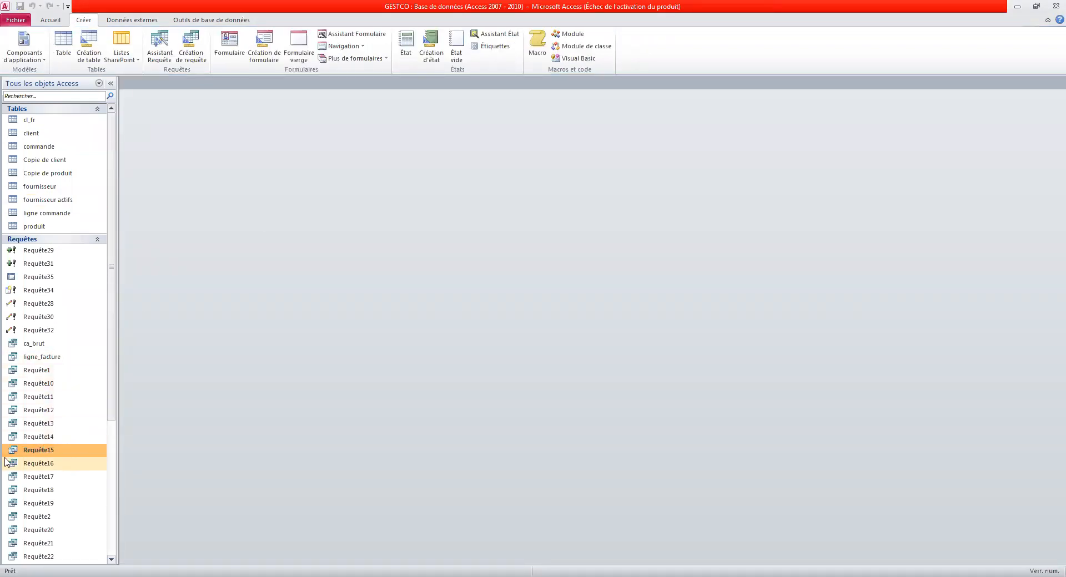
right_click(40, 454)
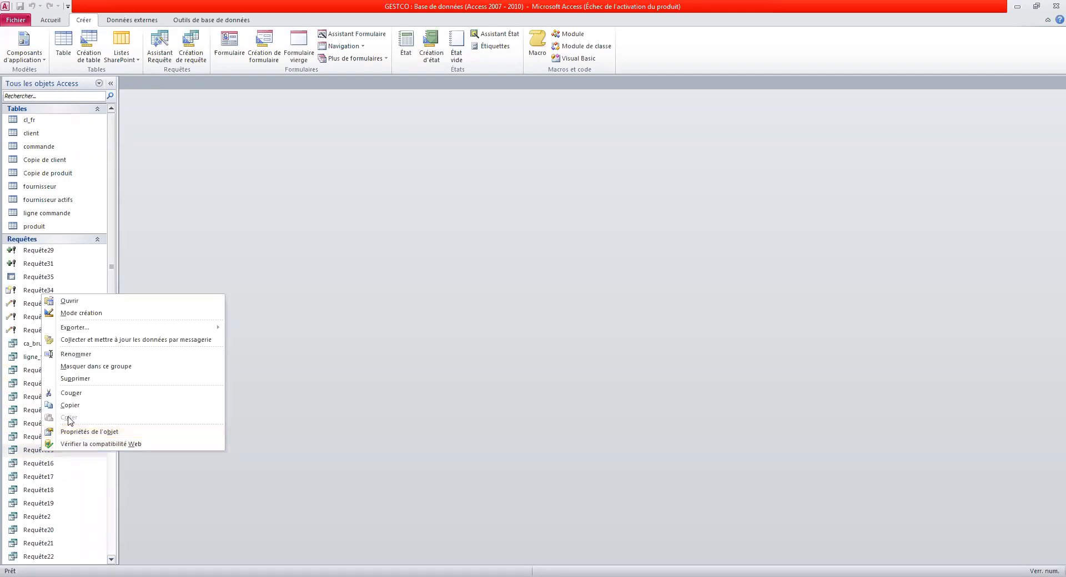
click(87, 315)
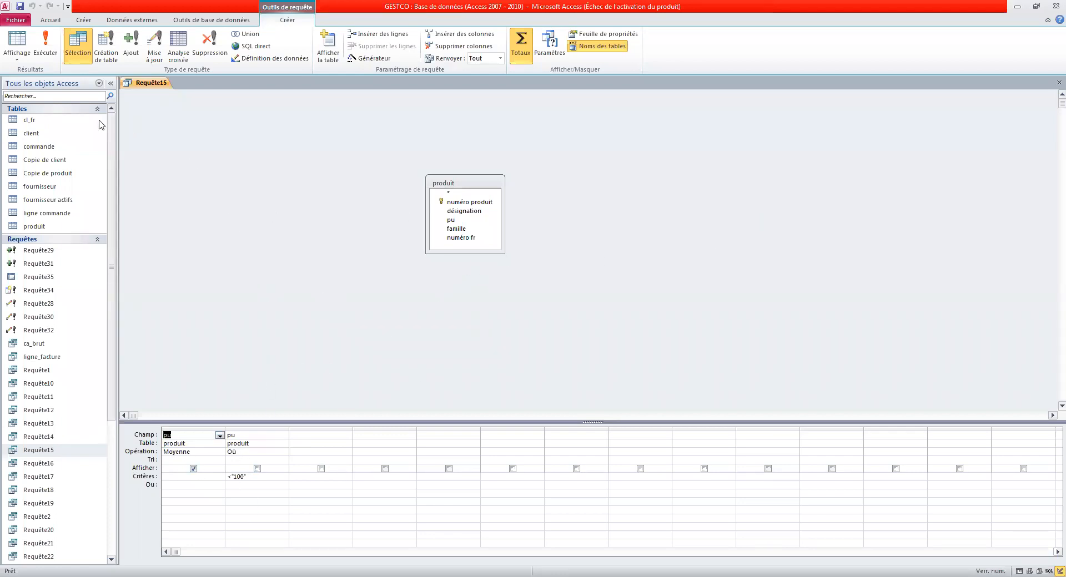
click(17, 55)
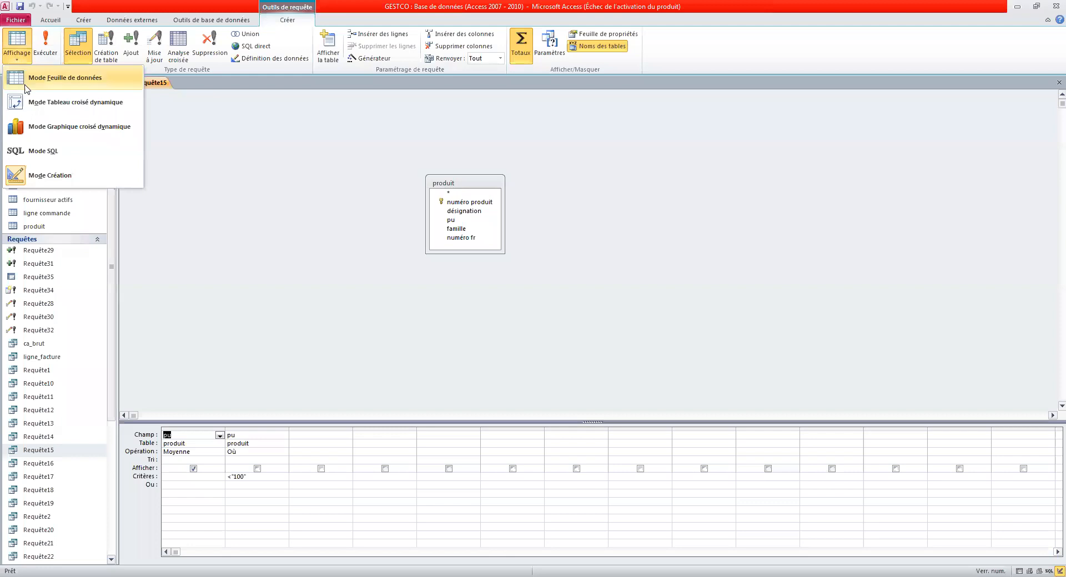
click(49, 156)
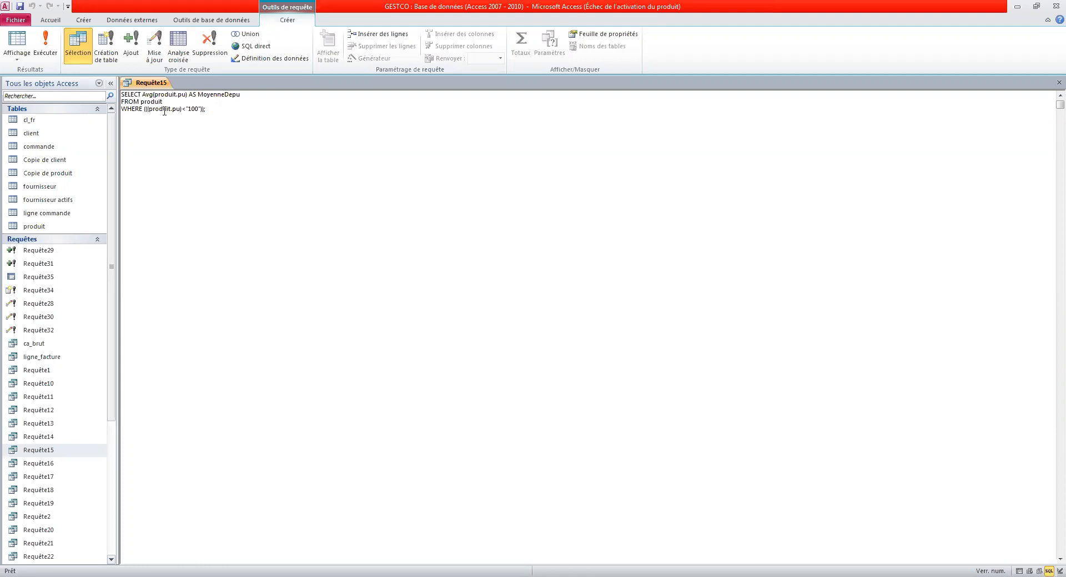
Examine the whole SQL statement of Requête15 and close the query.
drag(170, 115, 121, 93)
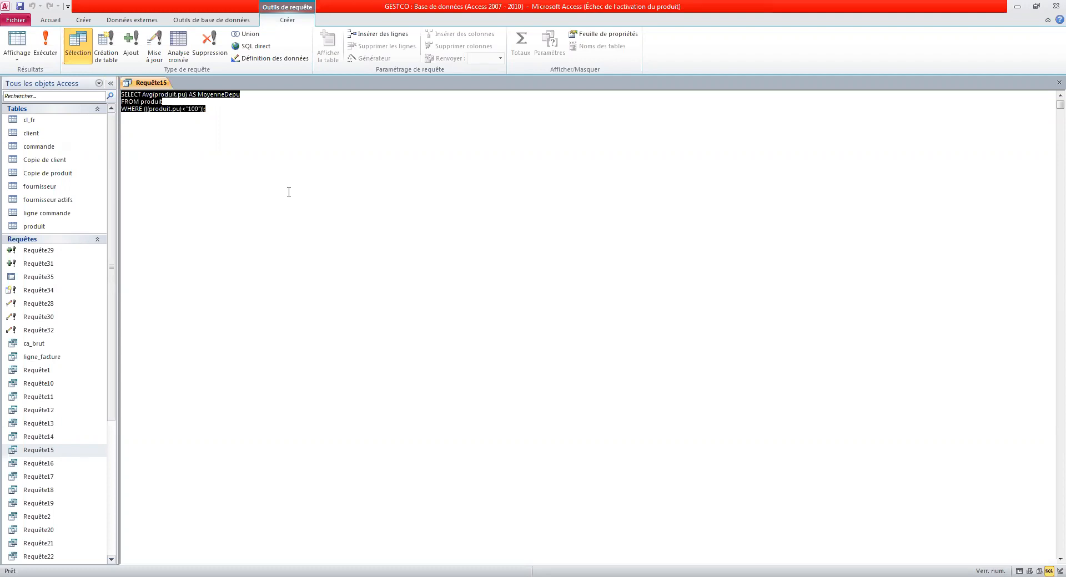
click(17, 55)
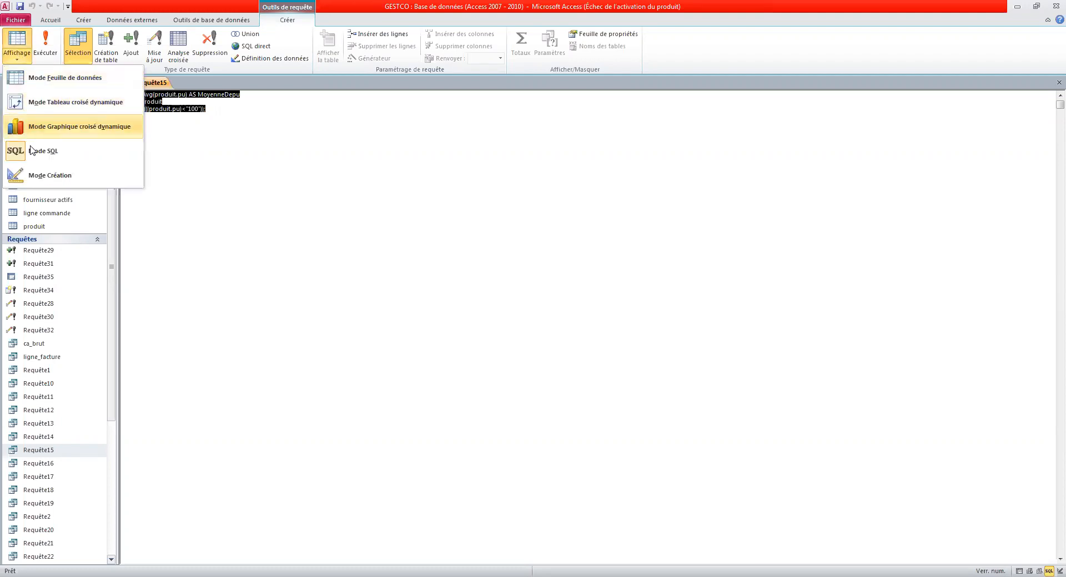
click(264, 168)
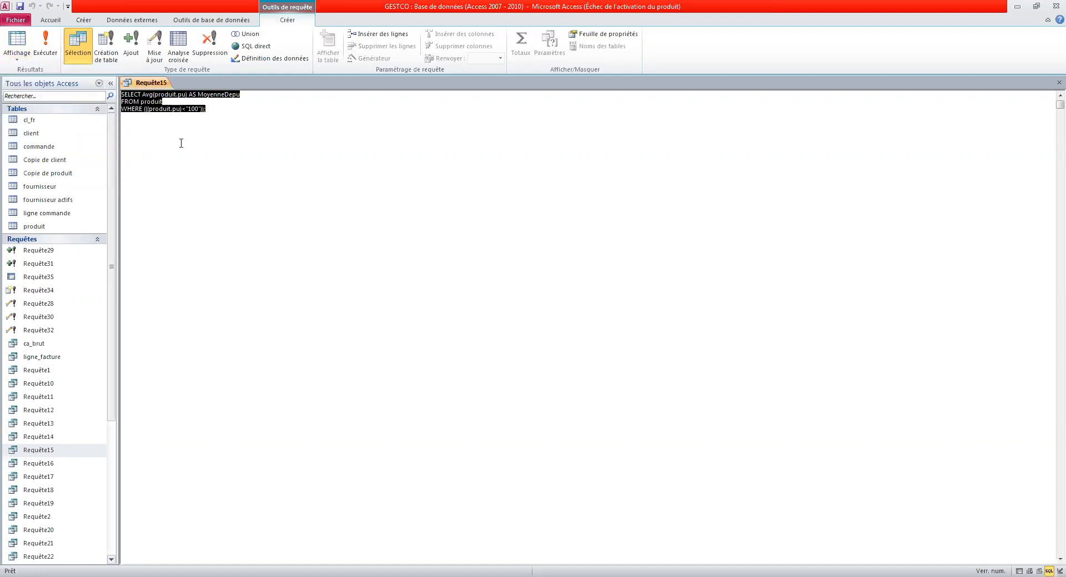
click(228, 166)
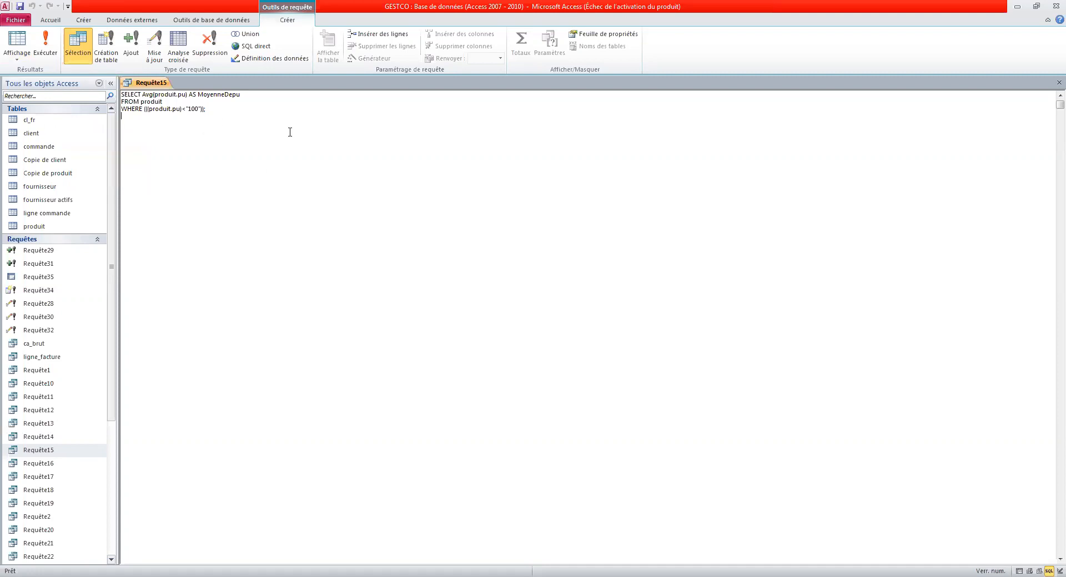
click(1058, 82)
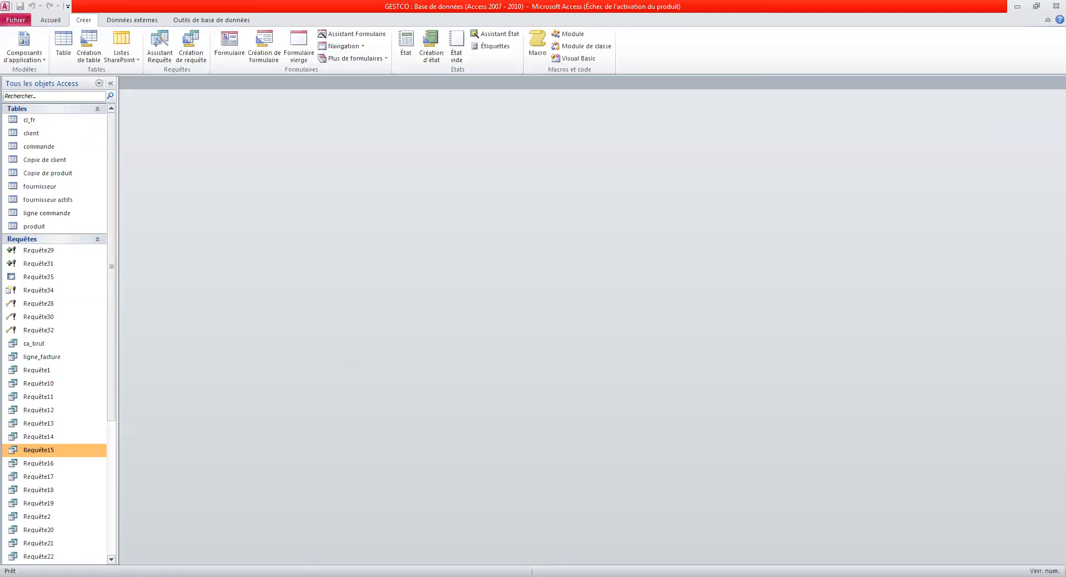